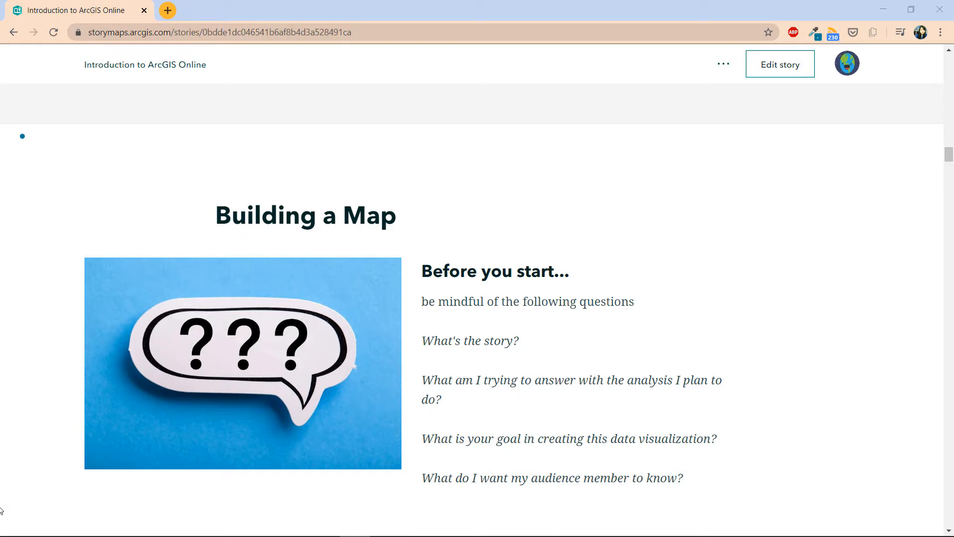
Step: Scroll the story down to the Question 'Are there enough food banks delivering food in the City of Toronto?'
scroll(17, 513, down, 1)
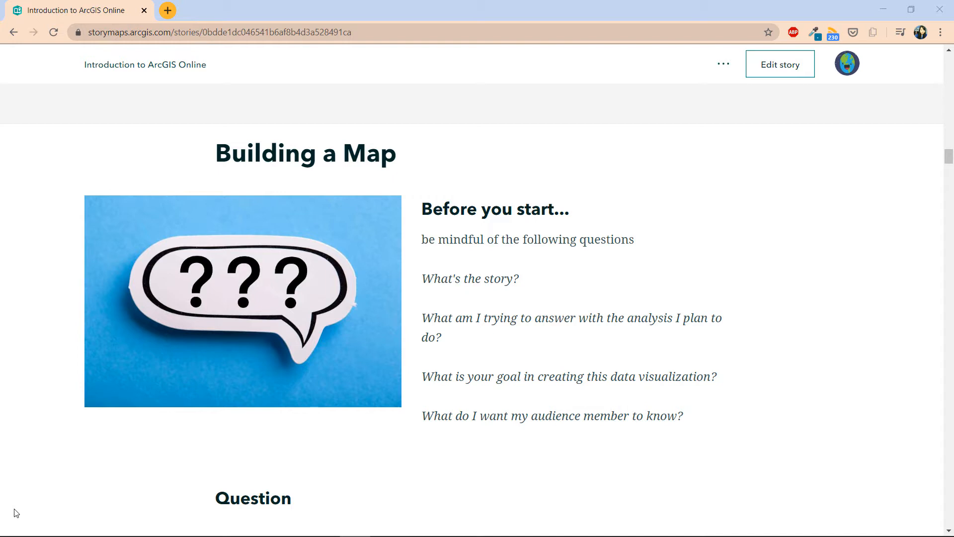
scroll(15, 513, down, 2)
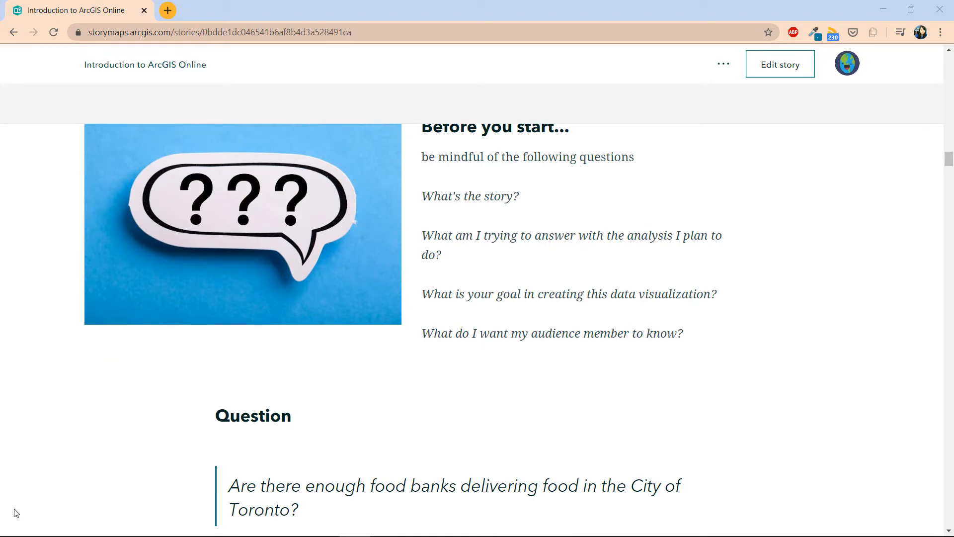
scroll(16, 513, down, 1)
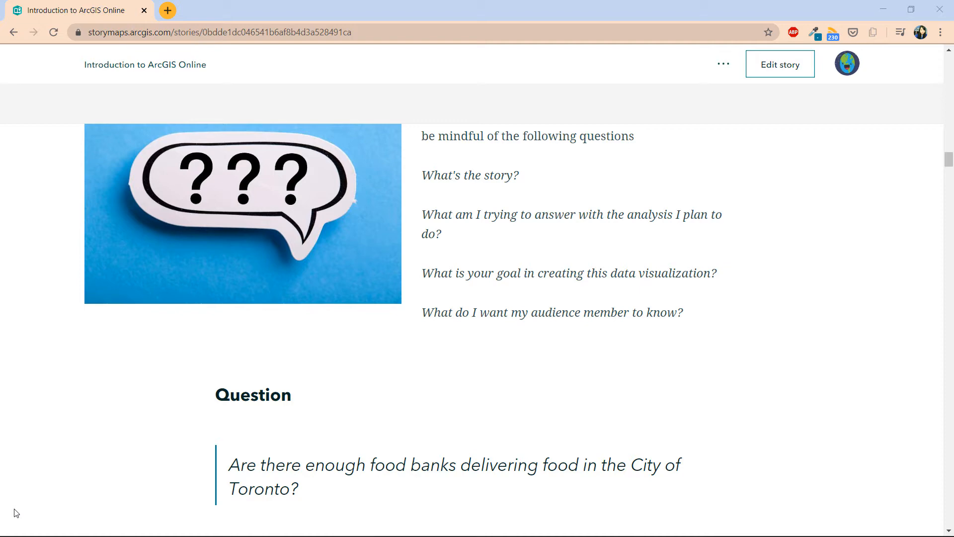
Step: Return to the Toronto Neighbourhoods dataset page and bring its Data Preview map into view
key(alt+Tab)
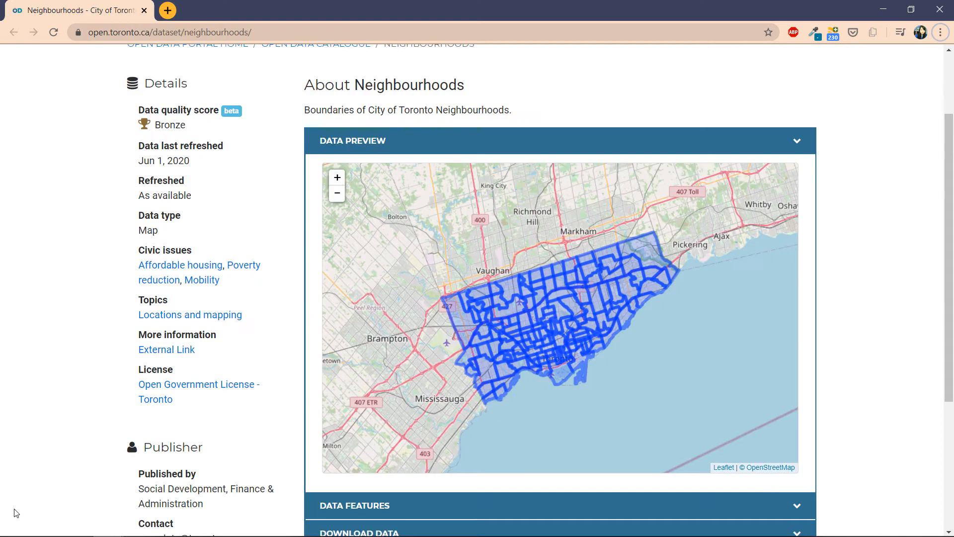
scroll(113, 407, up, 5)
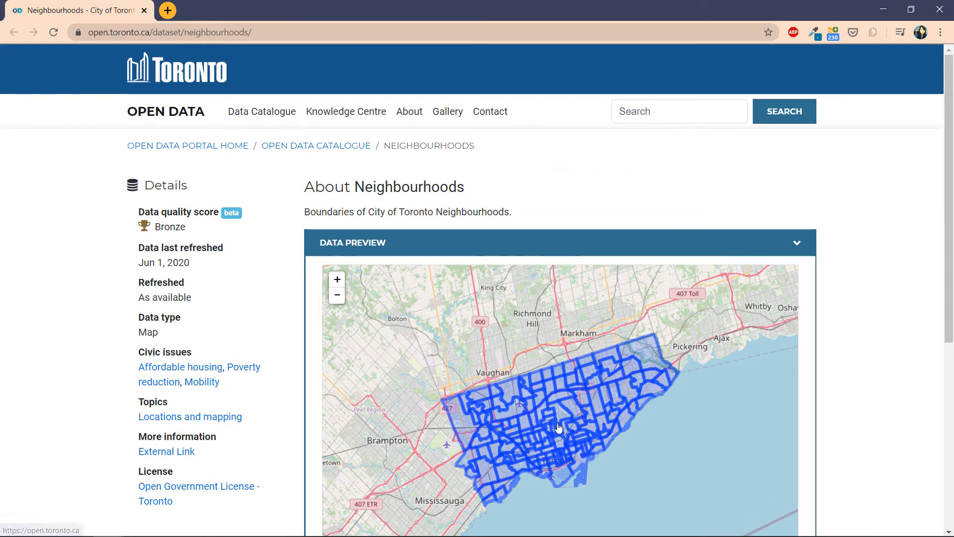
scroll(559, 429, down, 3)
scroll(559, 434, up, 4)
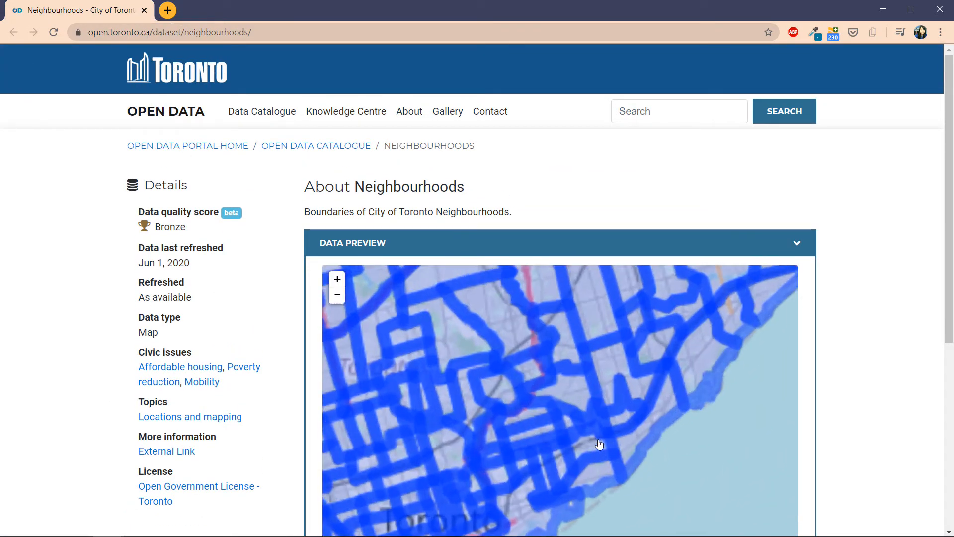
scroll(297, 483, down, 1)
Step: Pan the preview map west to Etobicoke, north to Downsview, then east across North York to Scarborough
drag(558, 384, 681, 334)
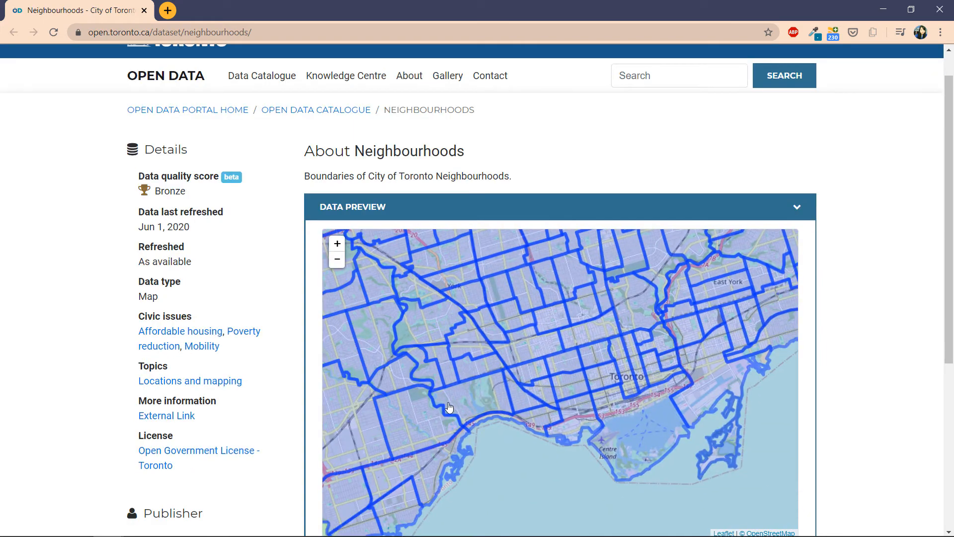
drag(433, 411, 656, 330)
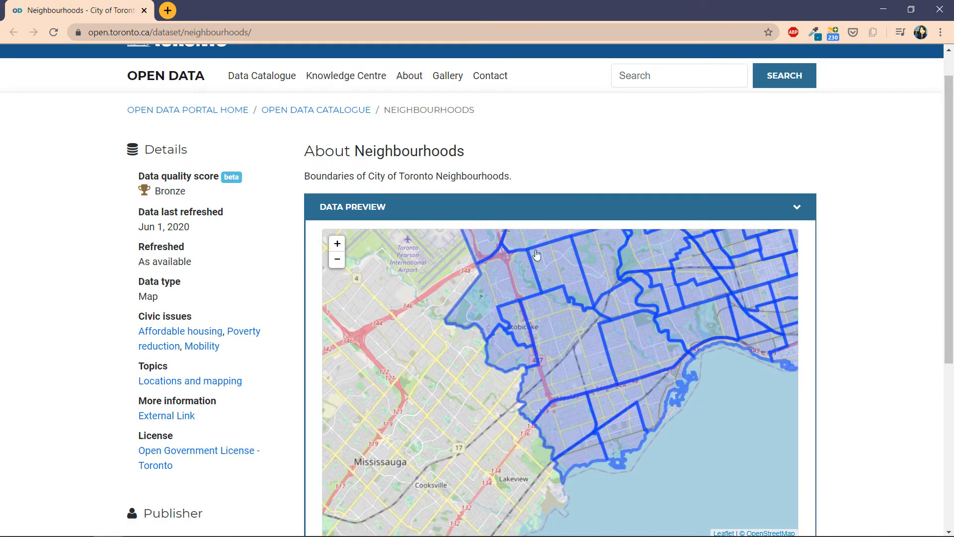
drag(537, 256, 506, 492)
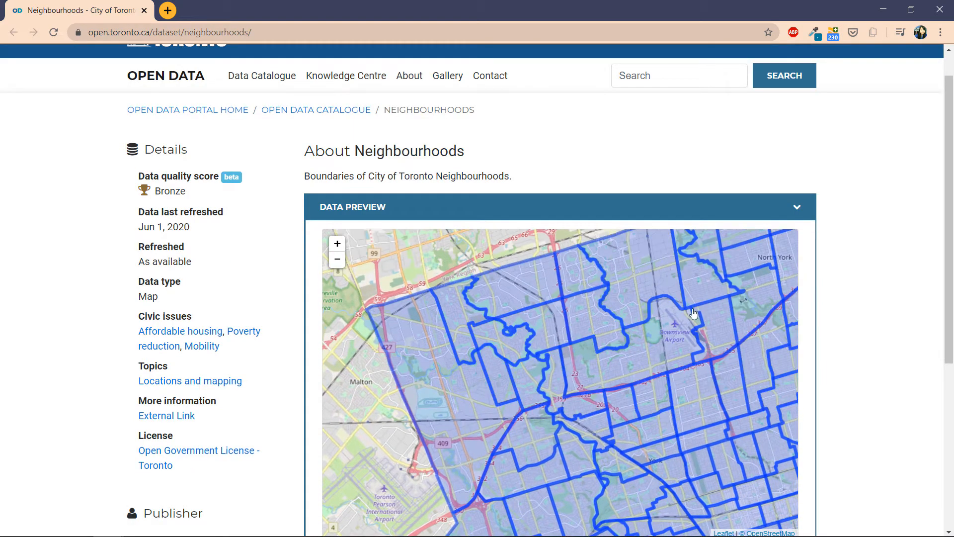
drag(684, 318, 469, 391)
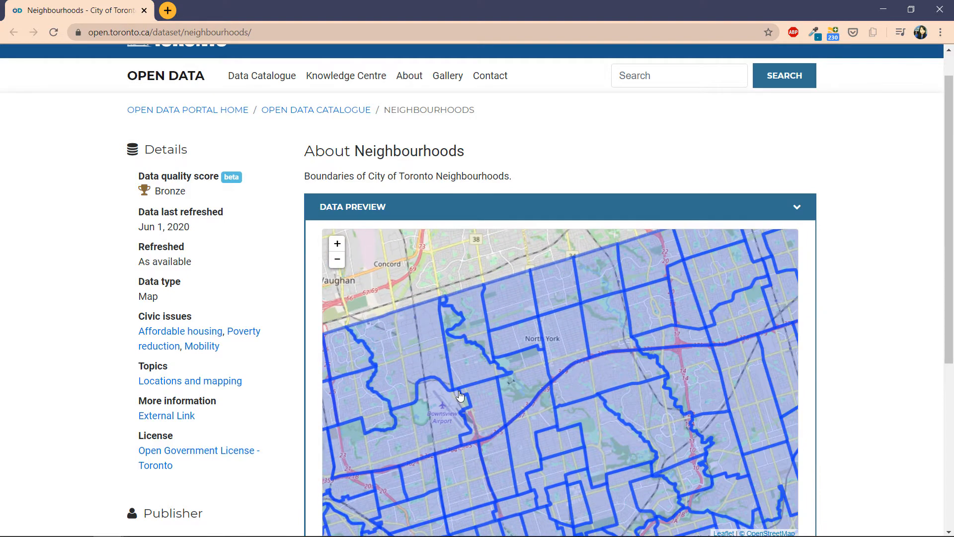
drag(676, 383, 463, 438)
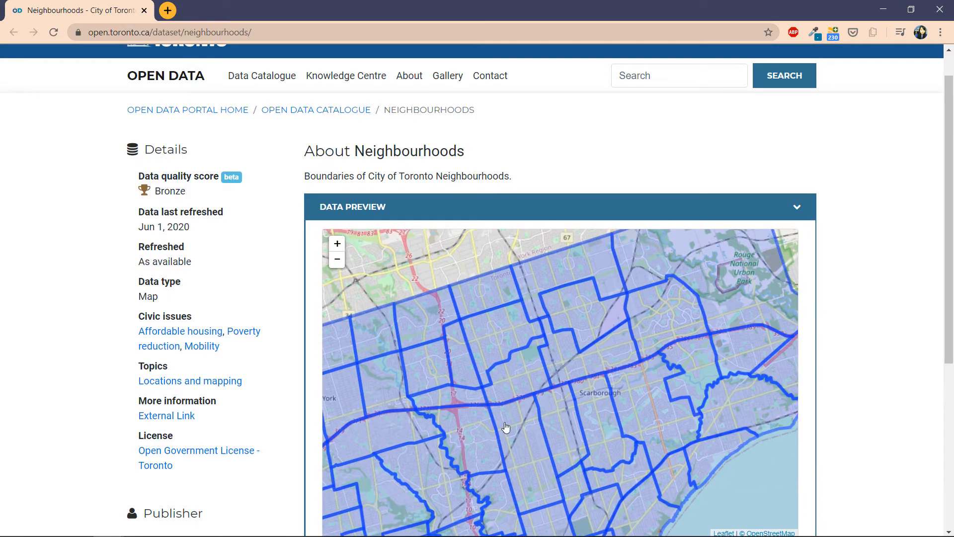
key(alt+Tab)
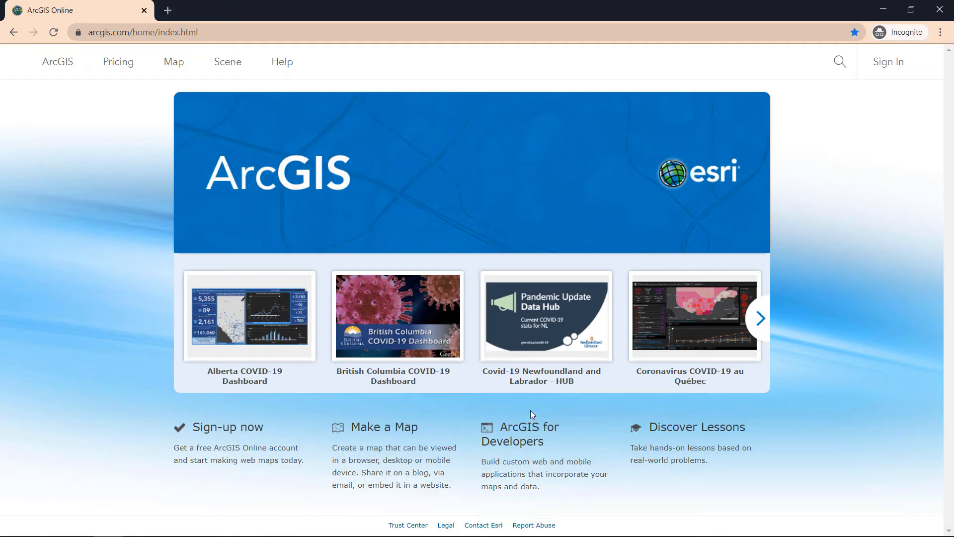
Step: Go to Sign In from the public ArcGIS home page
click(895, 69)
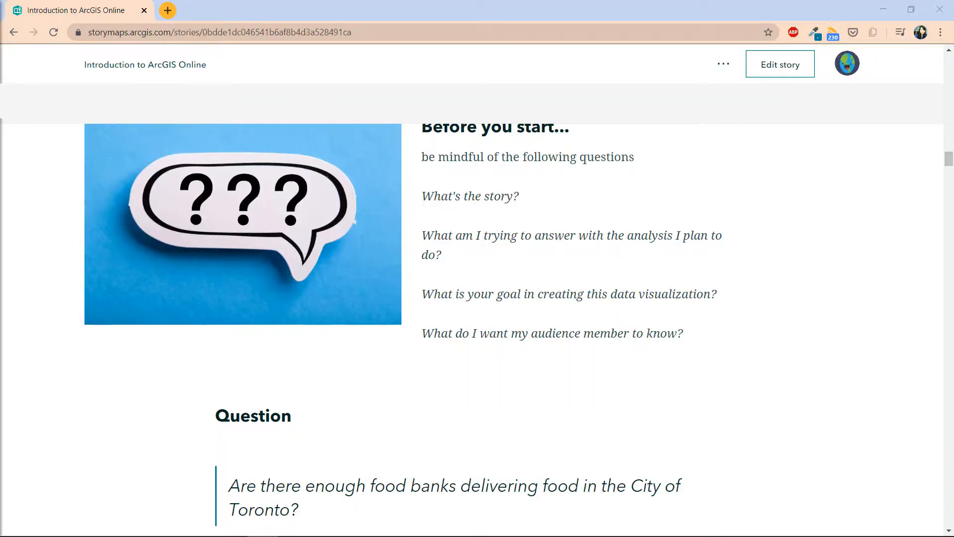
Step: Scroll to the Identify the geography card and follow its Access Open Data link to the Neighbourhoods page
click(81, 410)
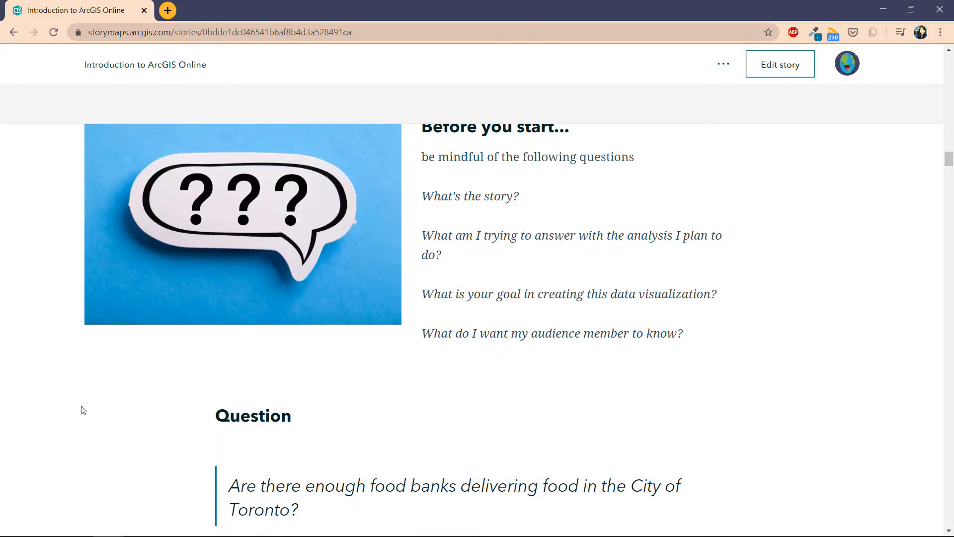
scroll(83, 409, down, 1)
scroll(83, 410, down, 5)
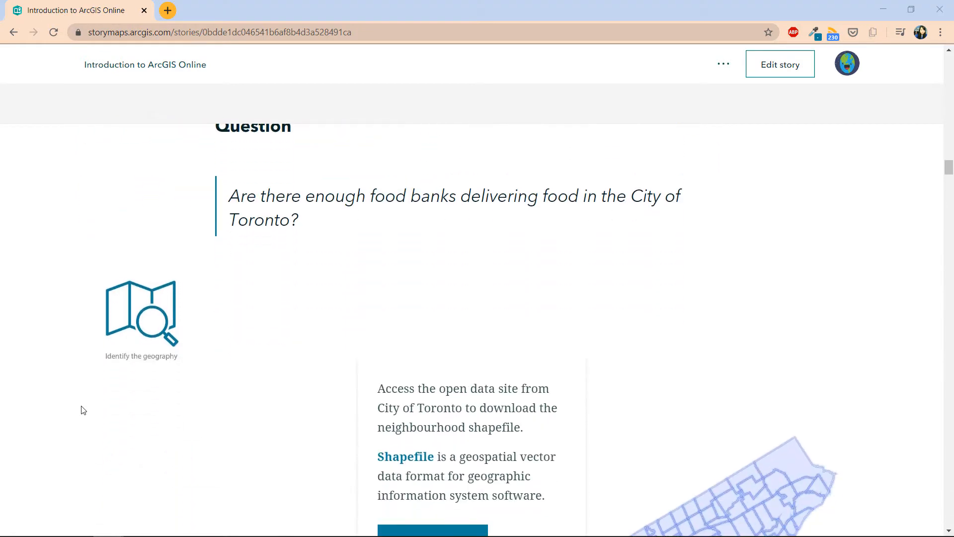
scroll(83, 410, down, 1)
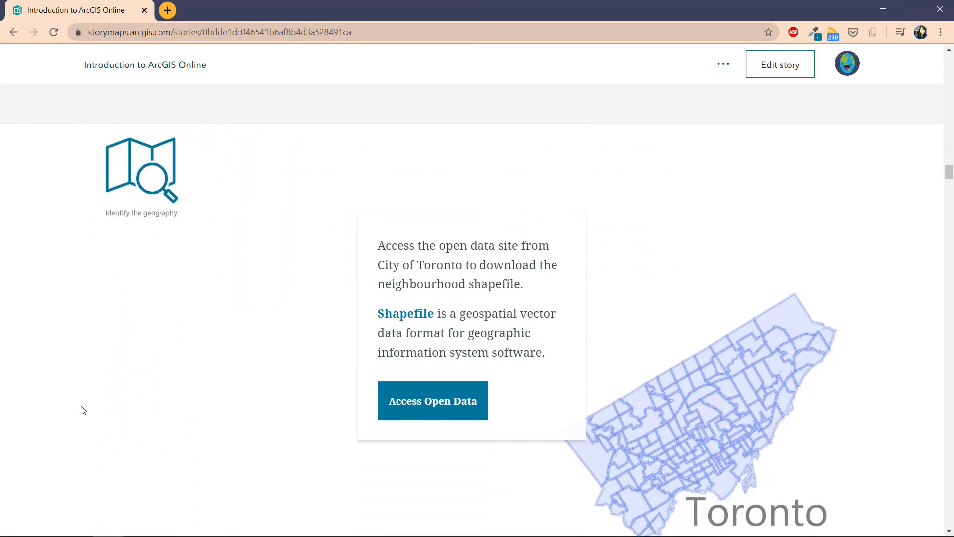
click(407, 400)
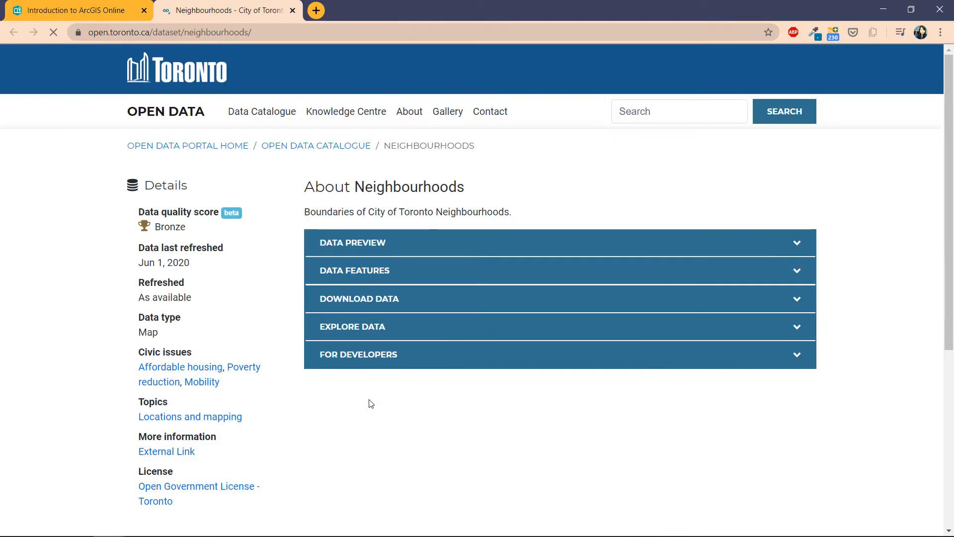
Step: Download the Neighbourhoods data in Shapefile format, saving Neighbourhoods.zip to the Desktop
scroll(298, 423, down, 3)
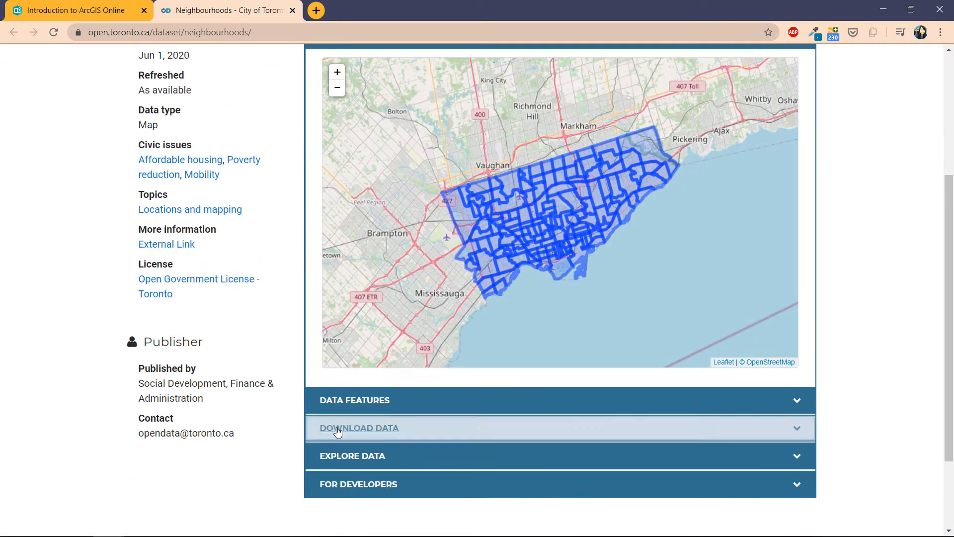
click(383, 433)
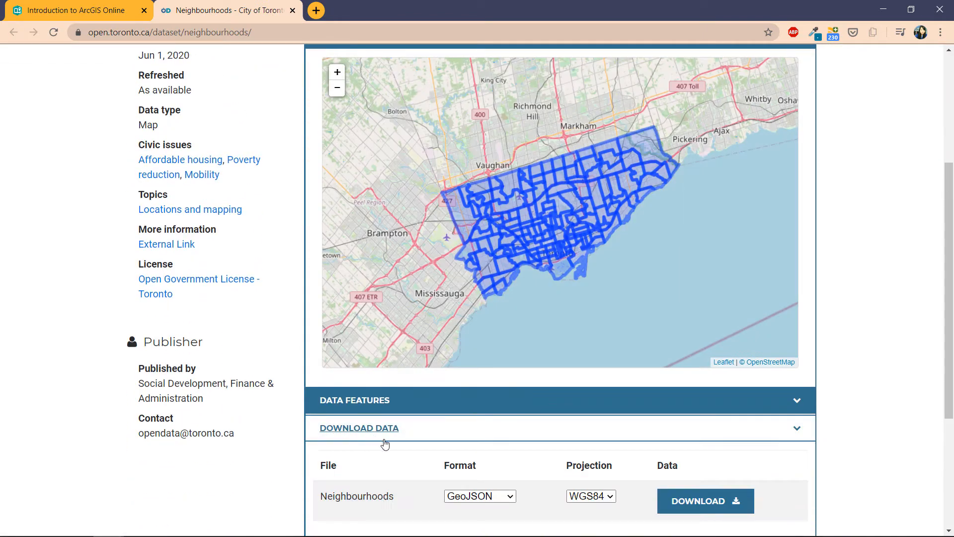
click(468, 495)
click(480, 481)
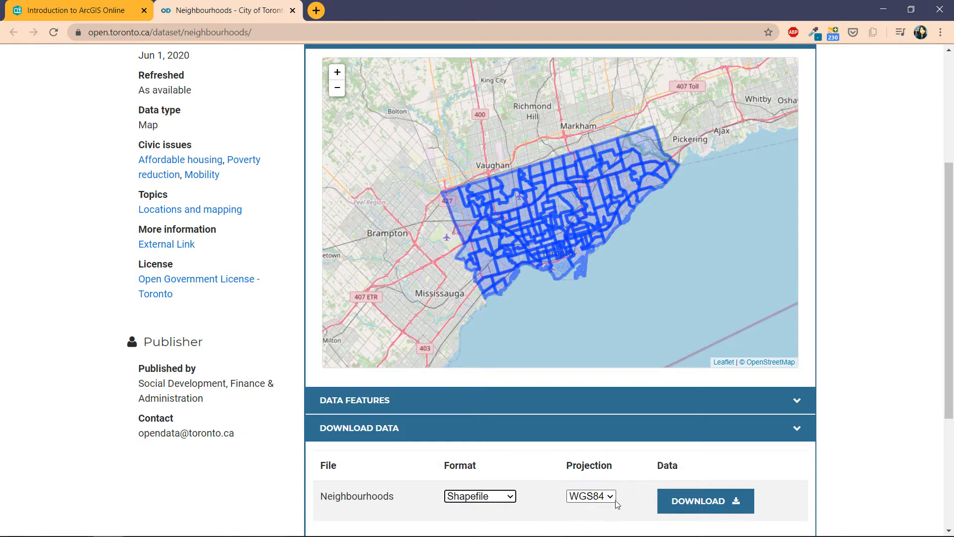
click(666, 502)
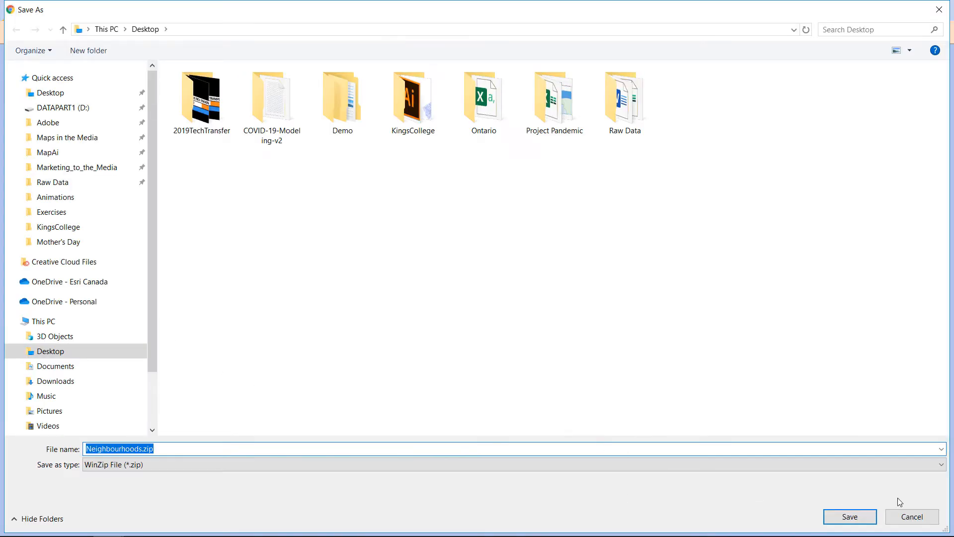
click(851, 519)
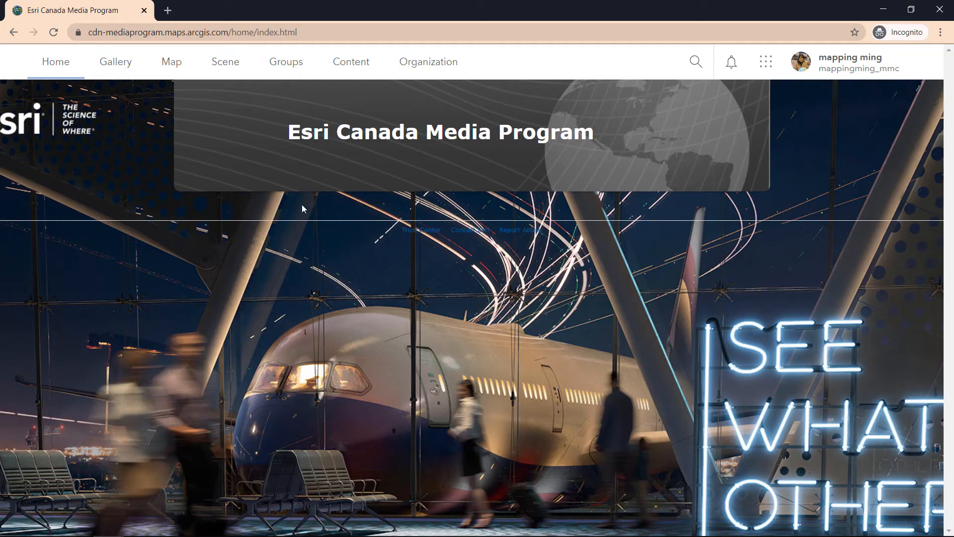
Step: Create a new blank web map in Map Viewer and show the Add layer options
click(170, 72)
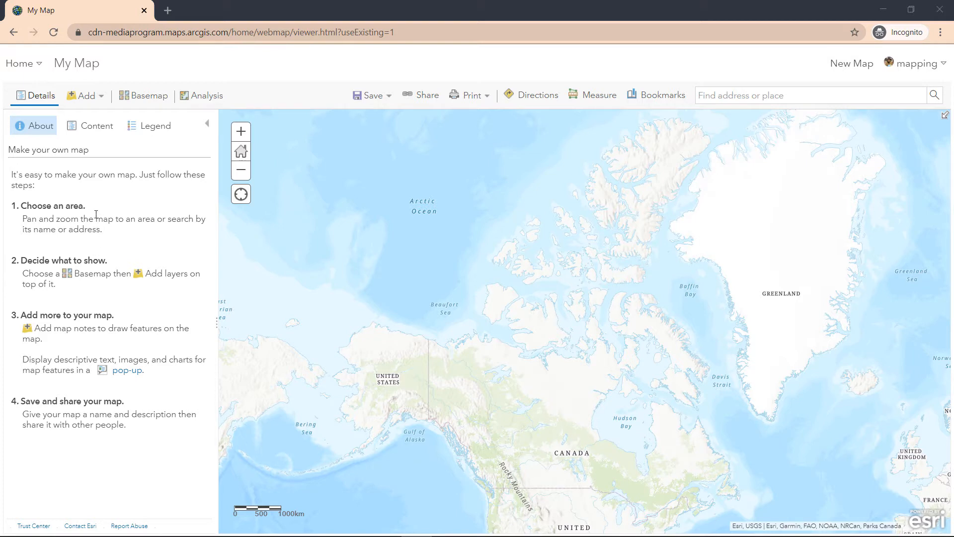
click(87, 106)
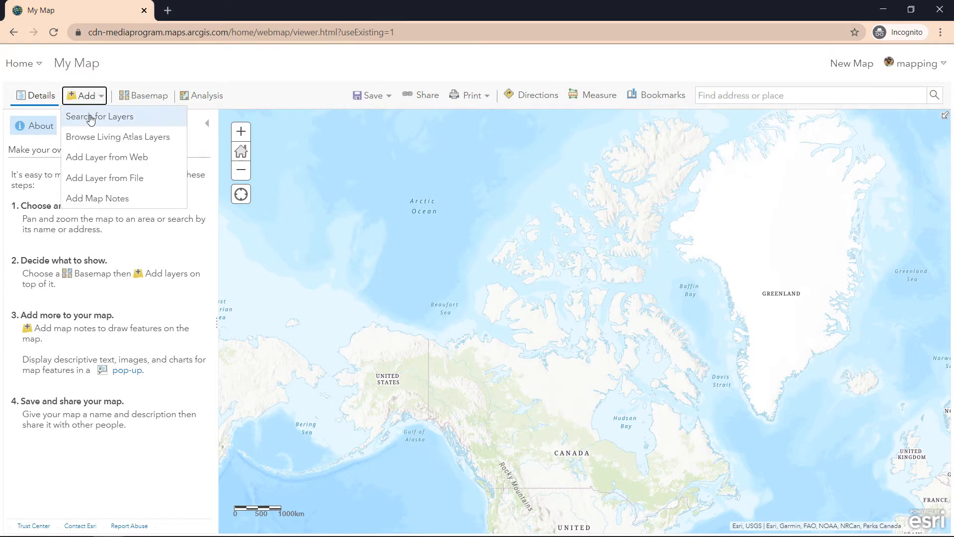
Step: Import Neighbourhoods.zip from the Desktop as a new layer through Add Layer from File
click(133, 184)
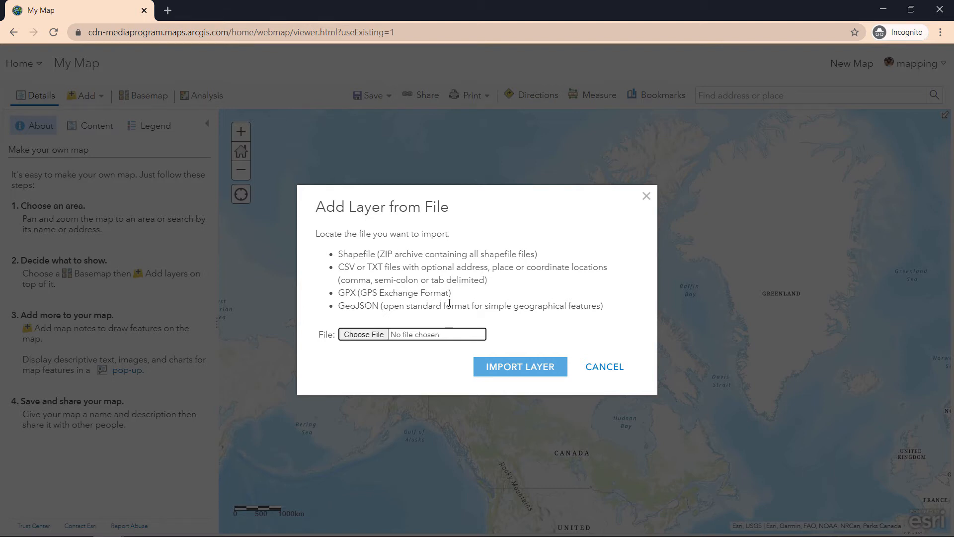
click(375, 336)
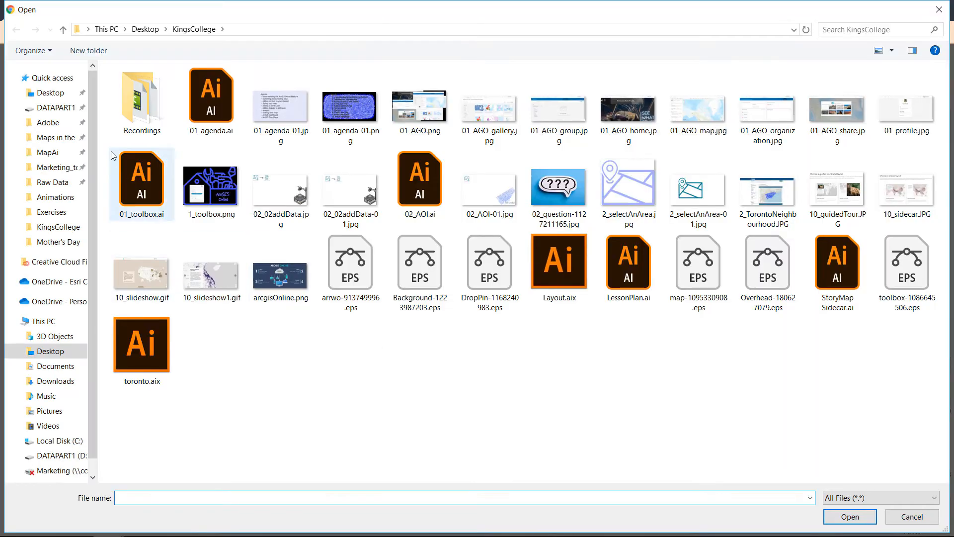
click(62, 93)
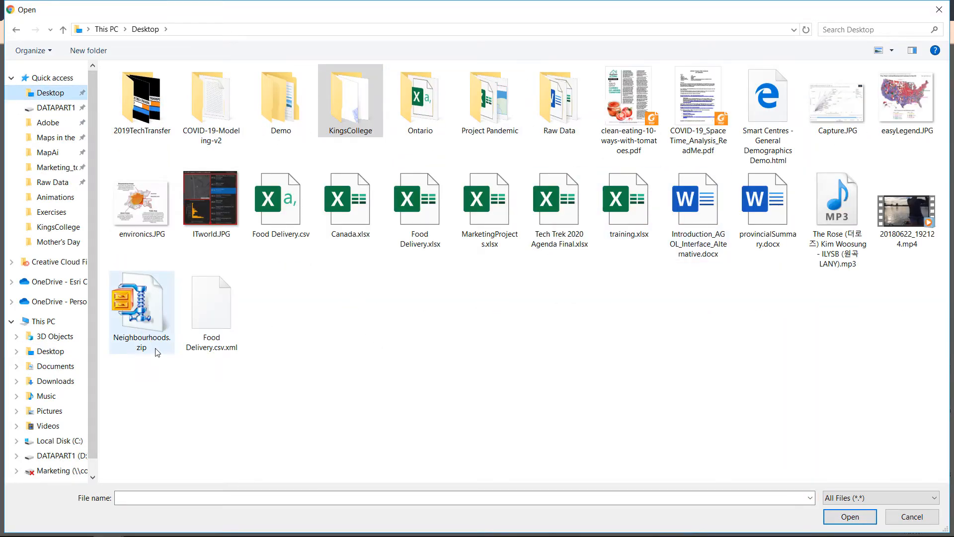
click(149, 319)
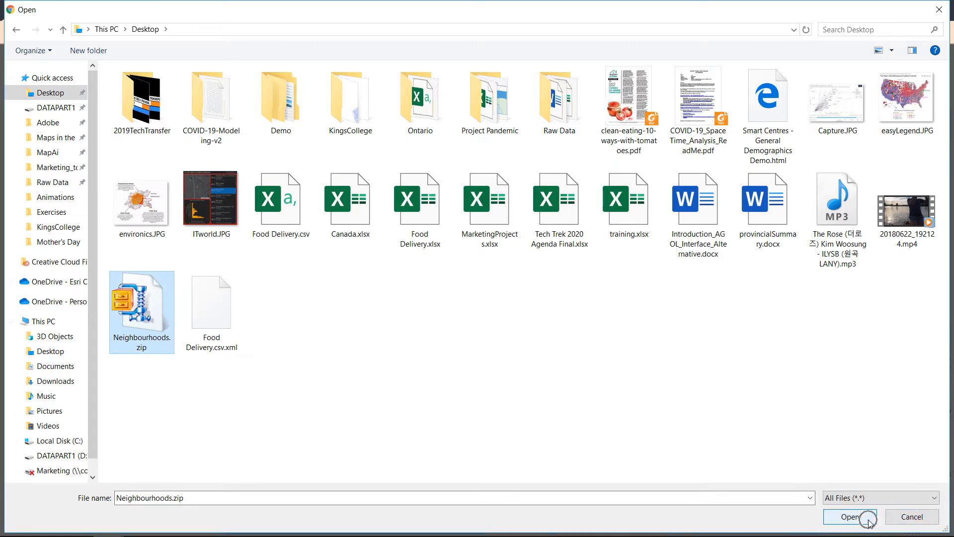
click(851, 518)
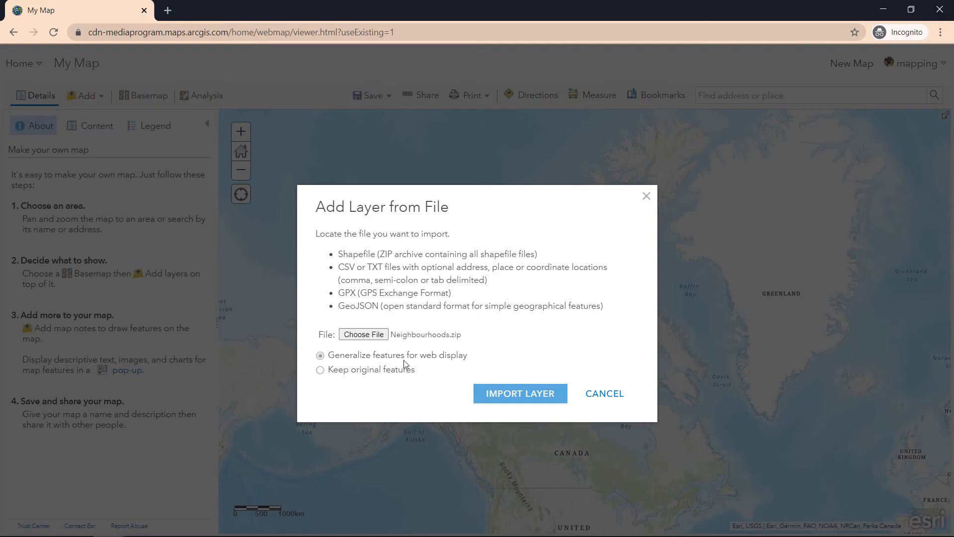
click(508, 399)
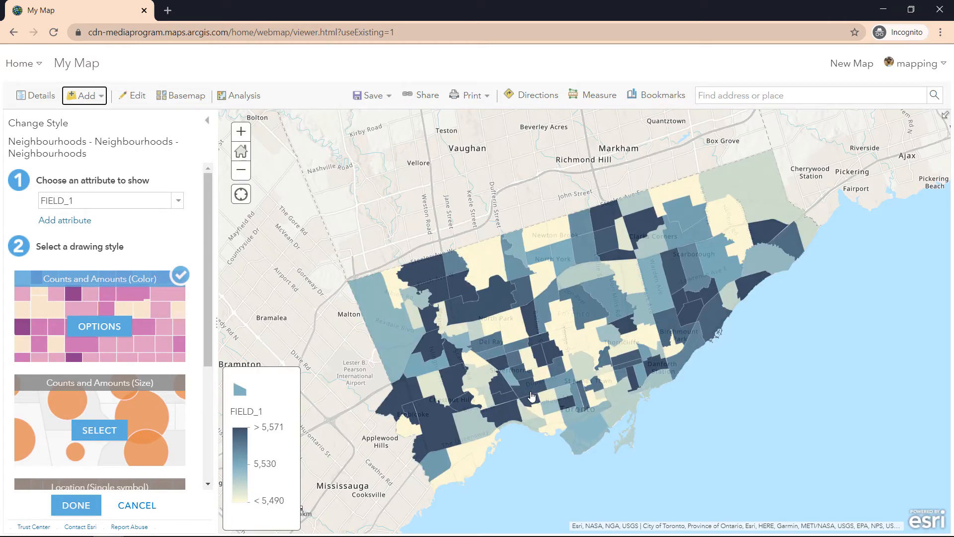
Step: Keep the Counts and Amounts (Color) style on FIELD_1 for the Neighbourhoods layer
click(76, 505)
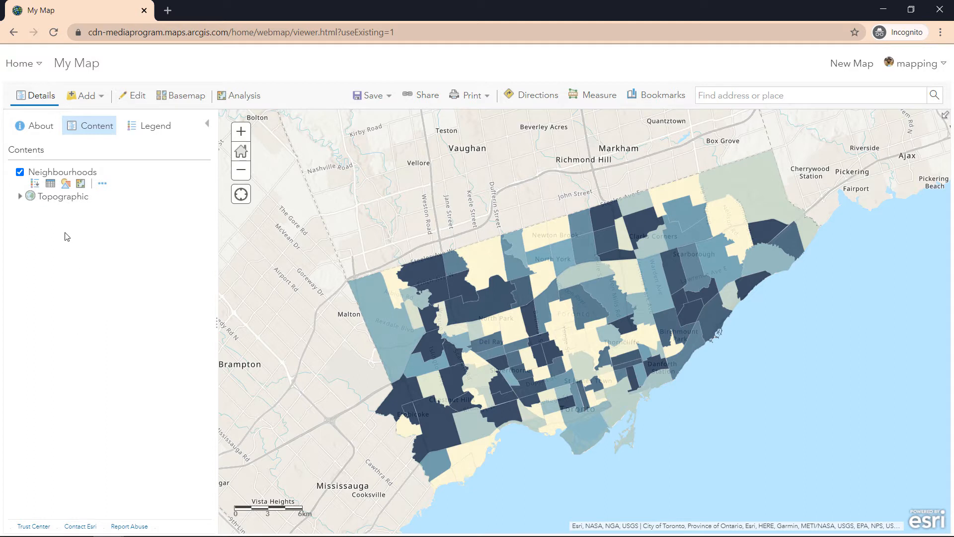
click(80, 182)
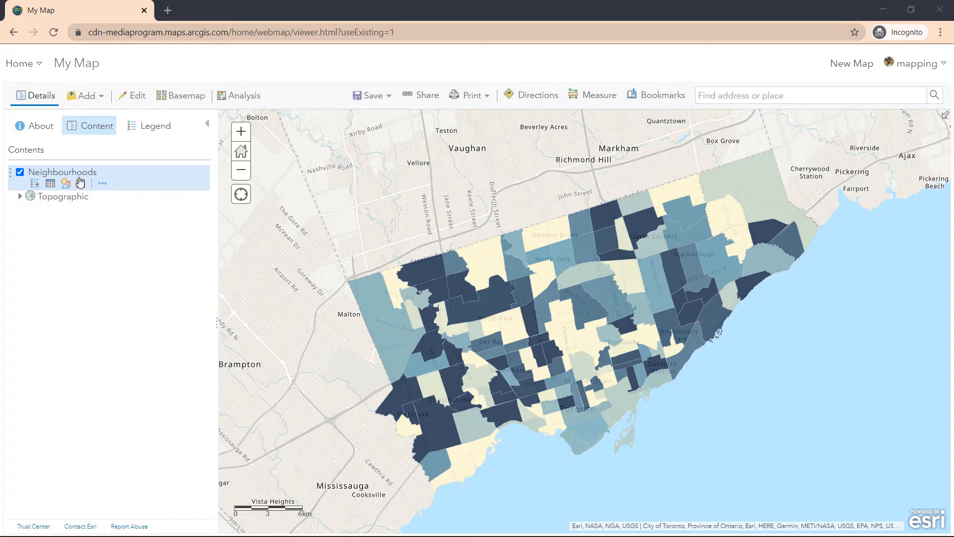
key(alt+Tab)
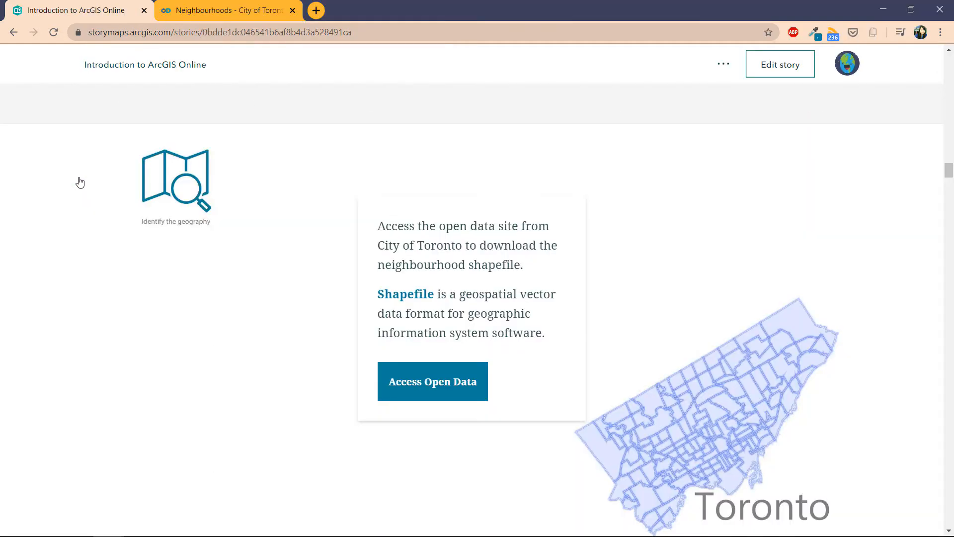
scroll(94, 201, down, 1)
scroll(96, 205, down, 5)
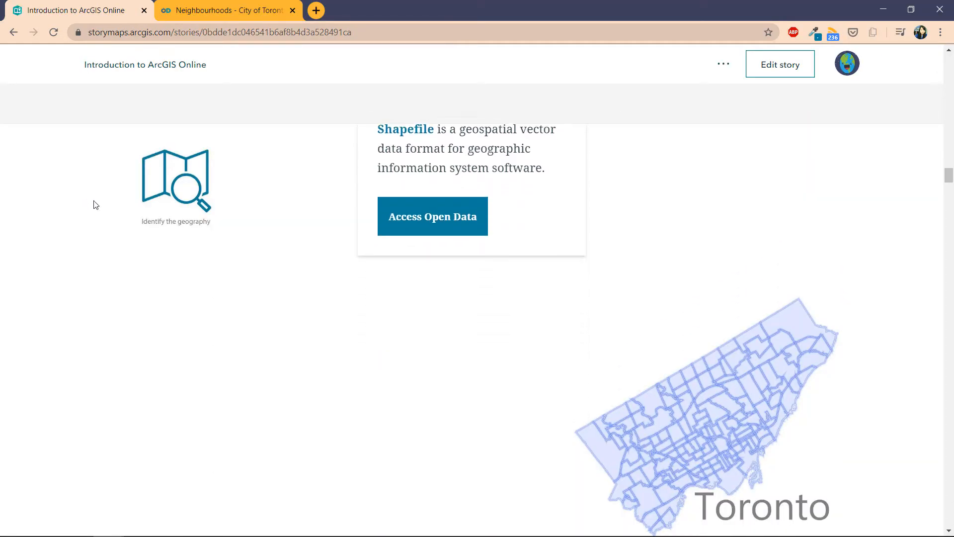
scroll(96, 205, down, 4)
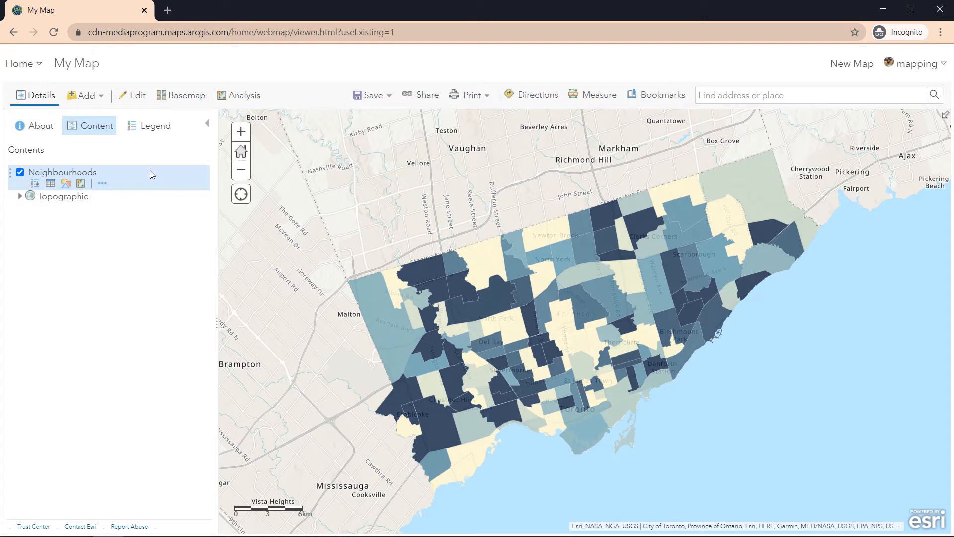
Step: Choose Save Layer from the Neighbourhoods layer's More Options menu
click(88, 176)
click(102, 184)
click(102, 185)
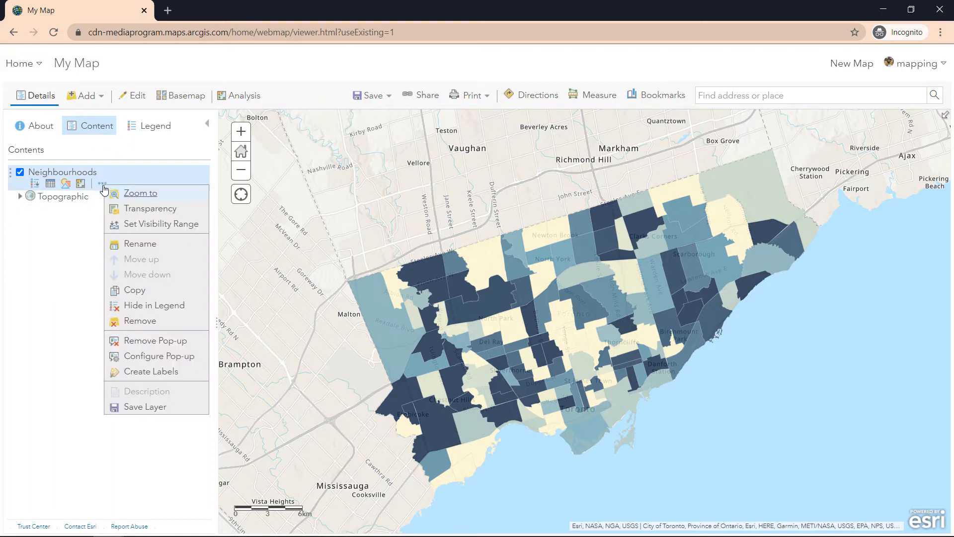
click(144, 407)
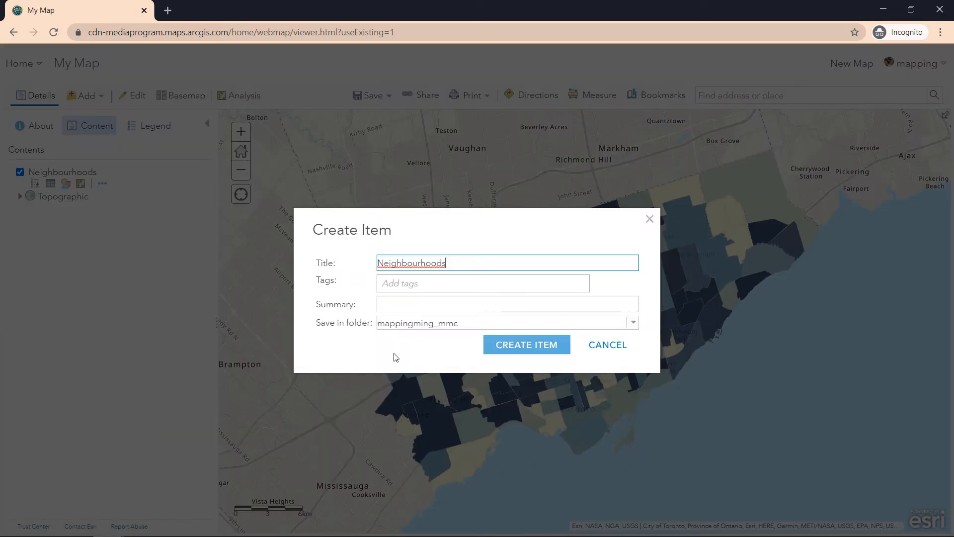
Step: Retitle the new item 'Toronto Neighbourhoods_MH'
double_click(475, 265)
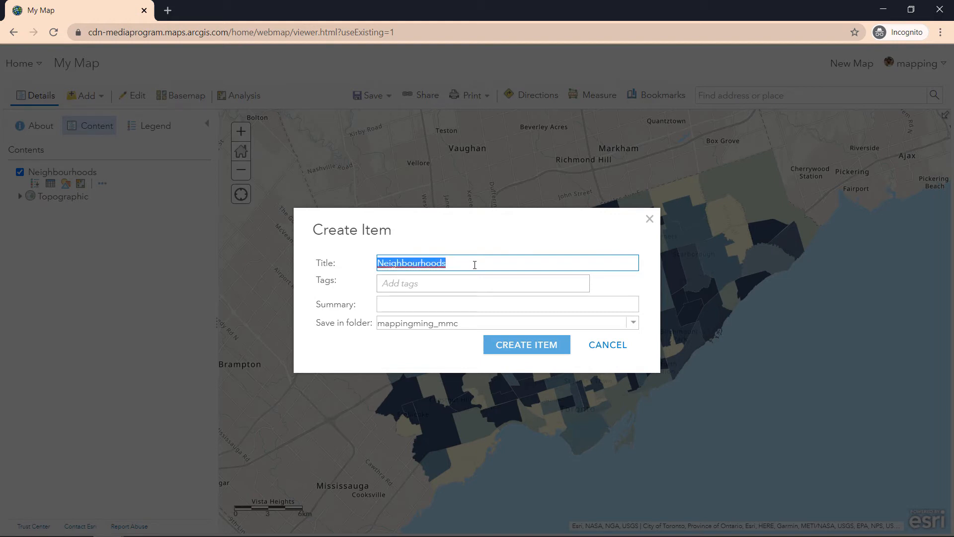
text(Toronto Neigh)
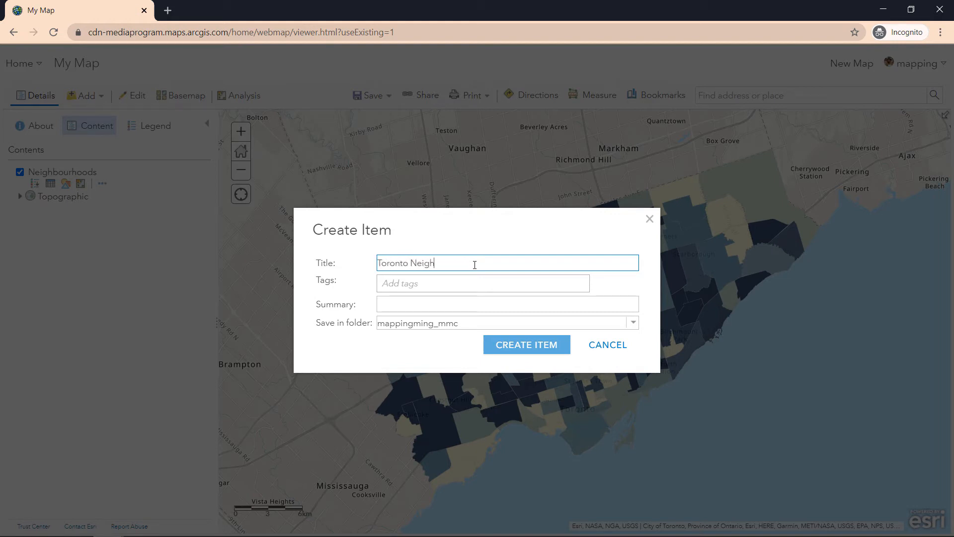
text(bourhoods_MG)
key(BackSpace)
text(H)
Step: Tag it 'toronto neighbourhood' and 'boundary', put it in Kings College Data Bootcamp, and create it
click(511, 278)
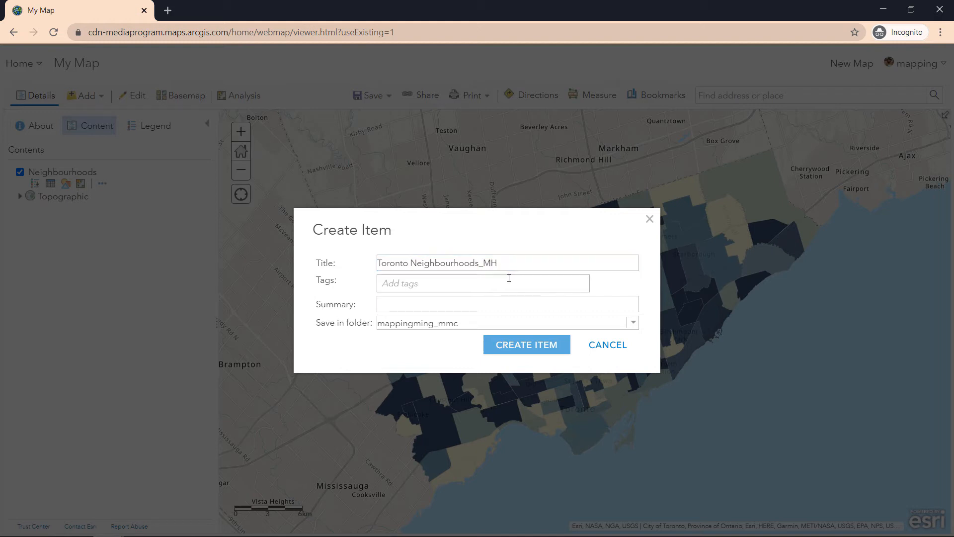
text(toronto neig)
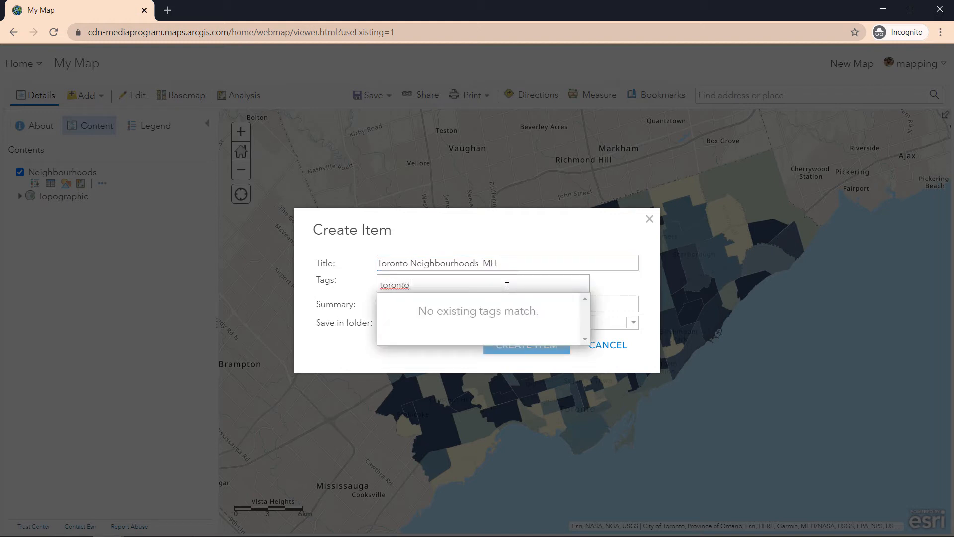
text(hbourhood, boundary)
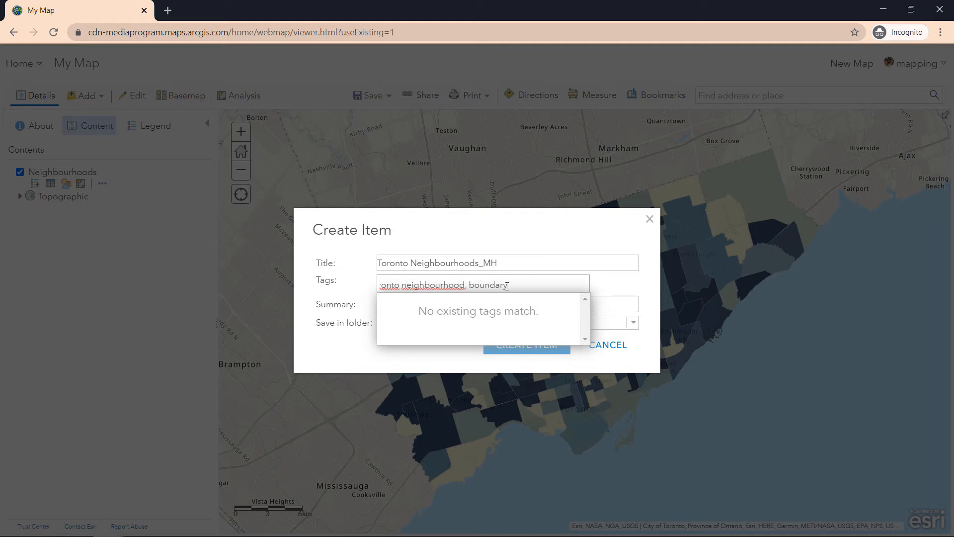
key(Return)
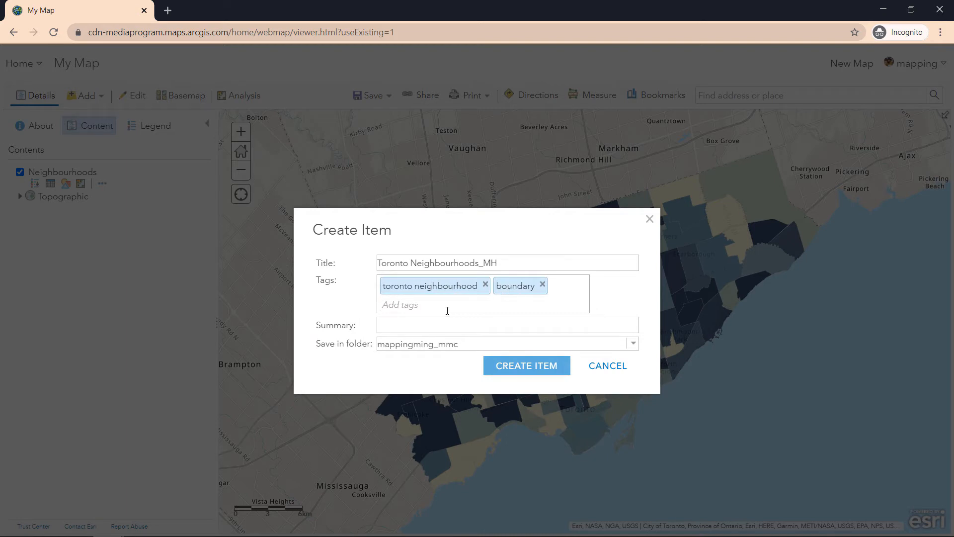
click(461, 348)
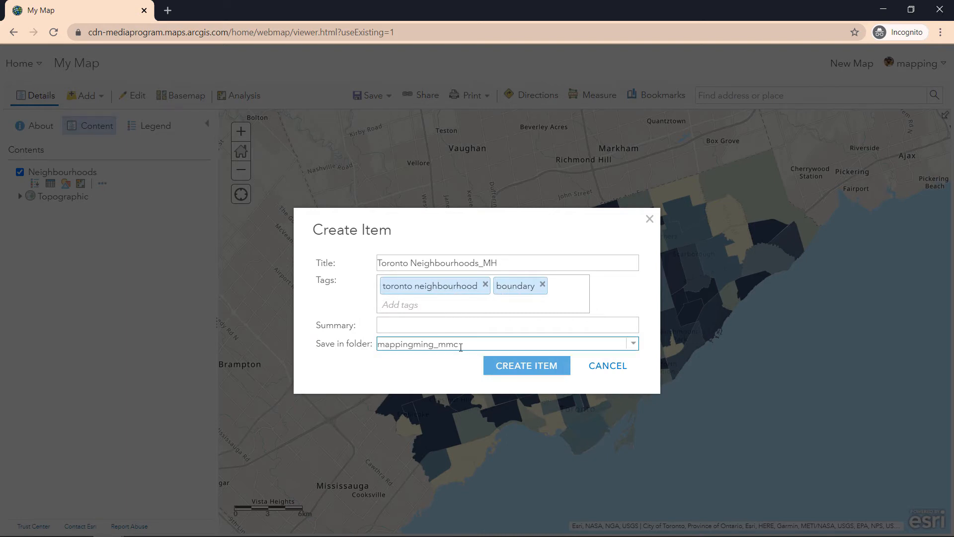
click(632, 345)
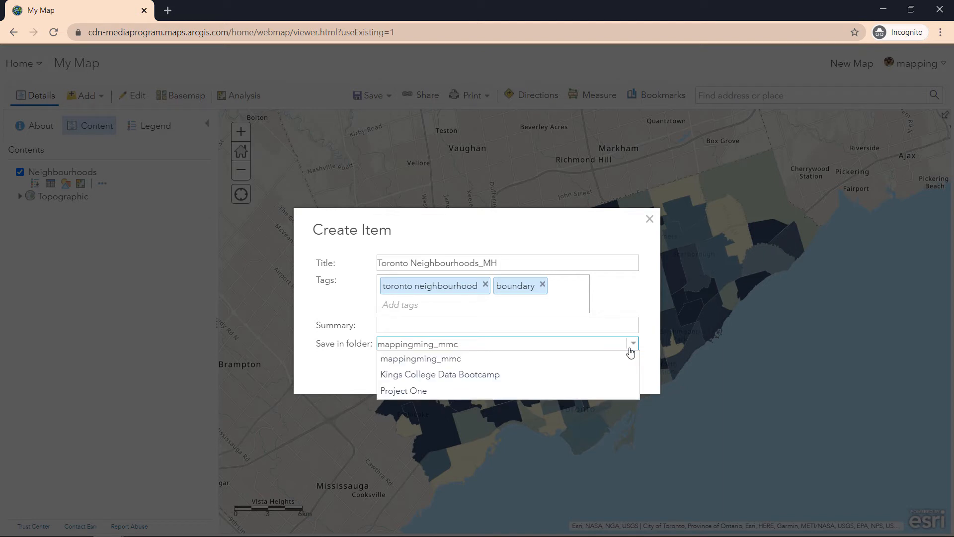
click(615, 375)
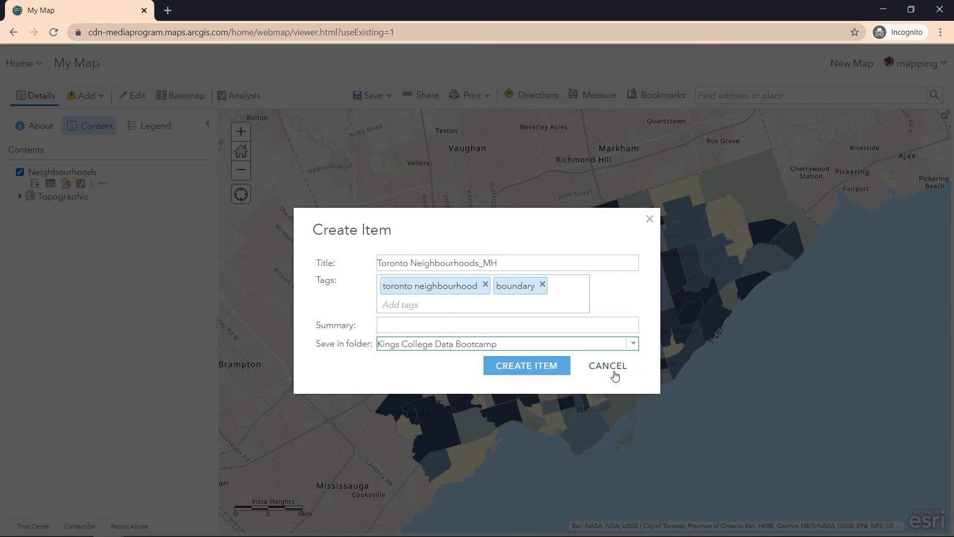
click(558, 368)
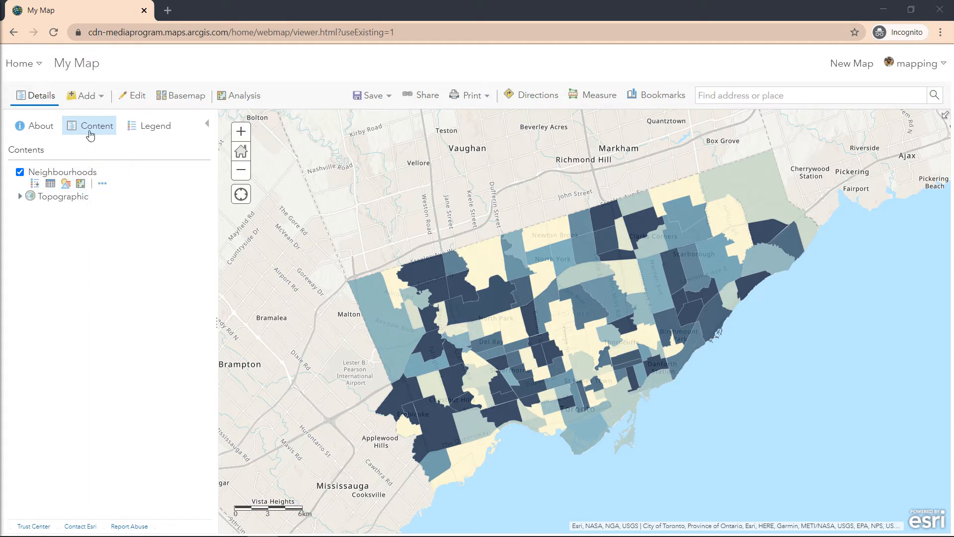
Step: Add the Toronto Neighbourhoods_MH layer from My Content to the map
click(91, 99)
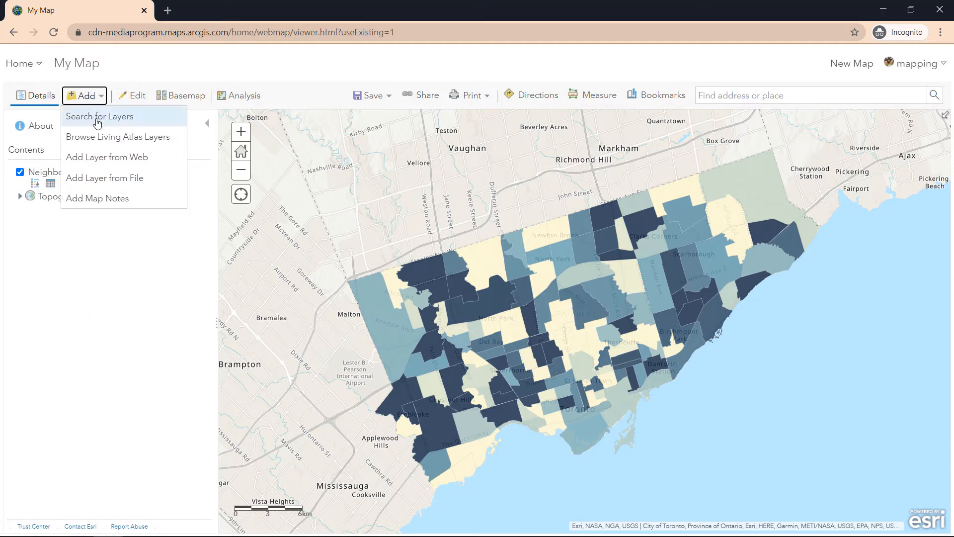
click(98, 119)
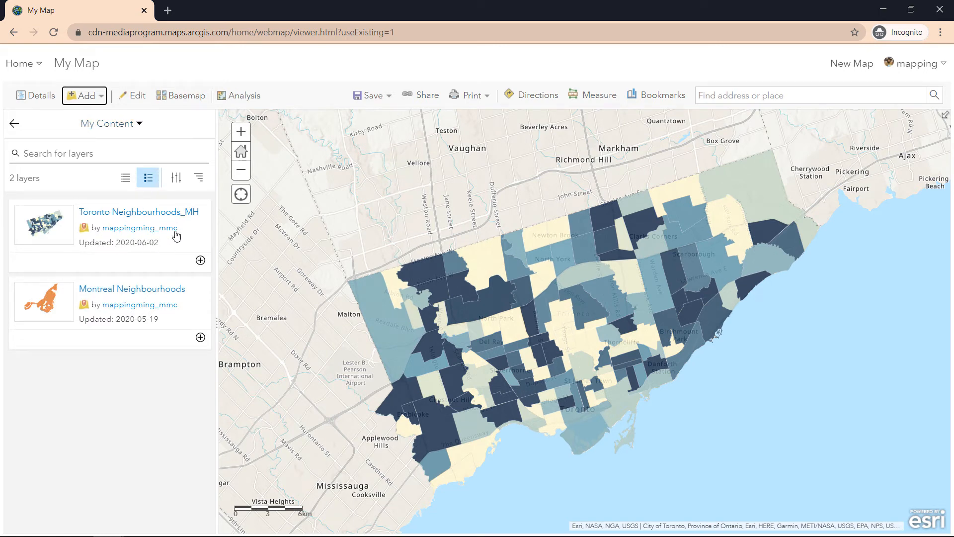
click(201, 261)
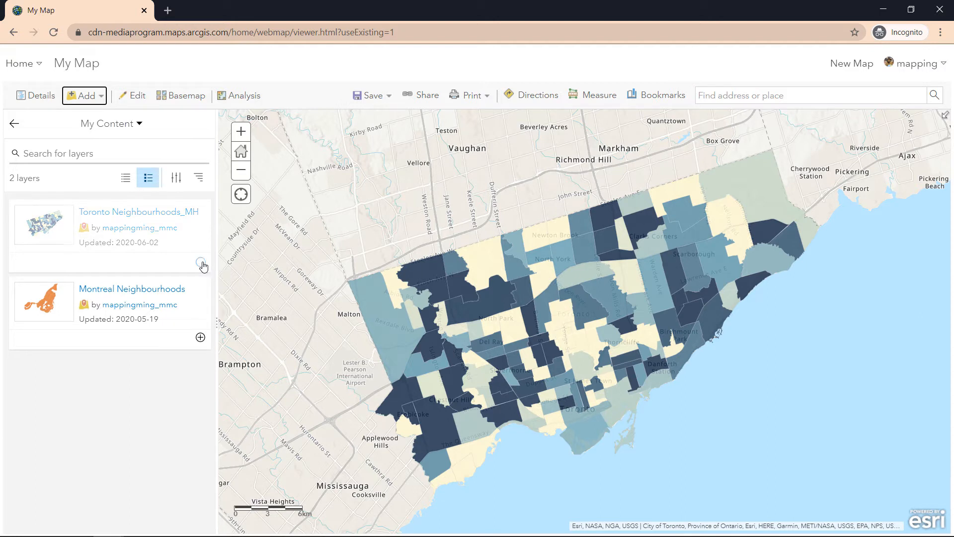
click(14, 124)
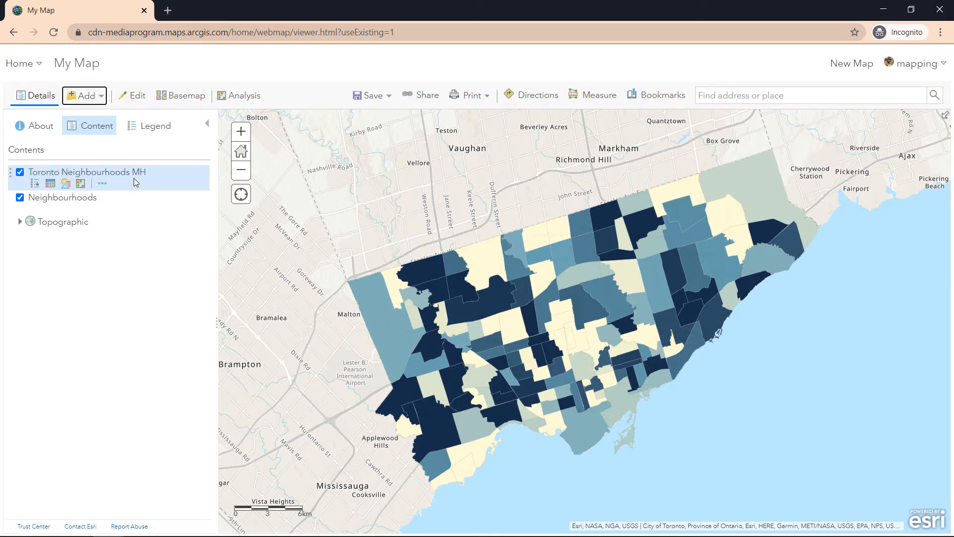
Step: Remove the original Neighbourhoods layer from the map
click(101, 209)
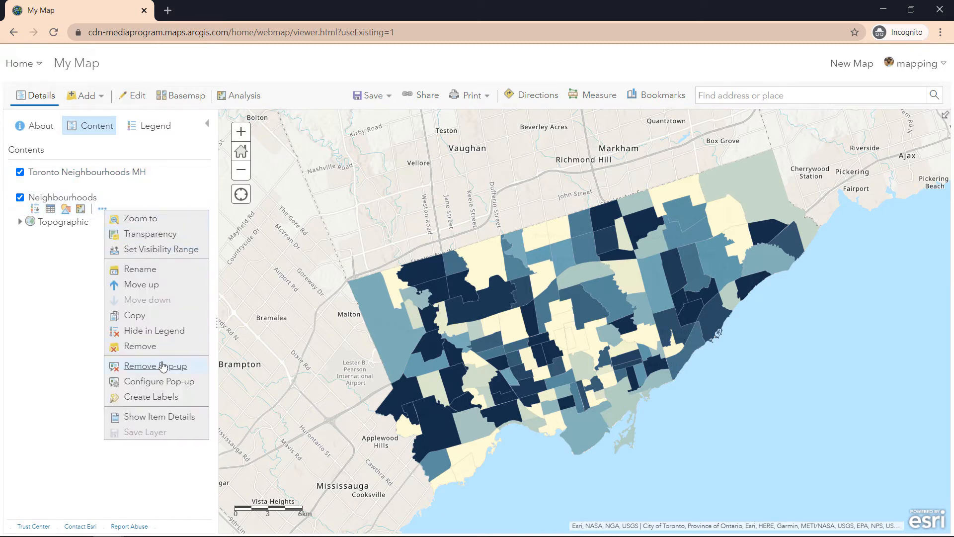
click(154, 350)
click(402, 328)
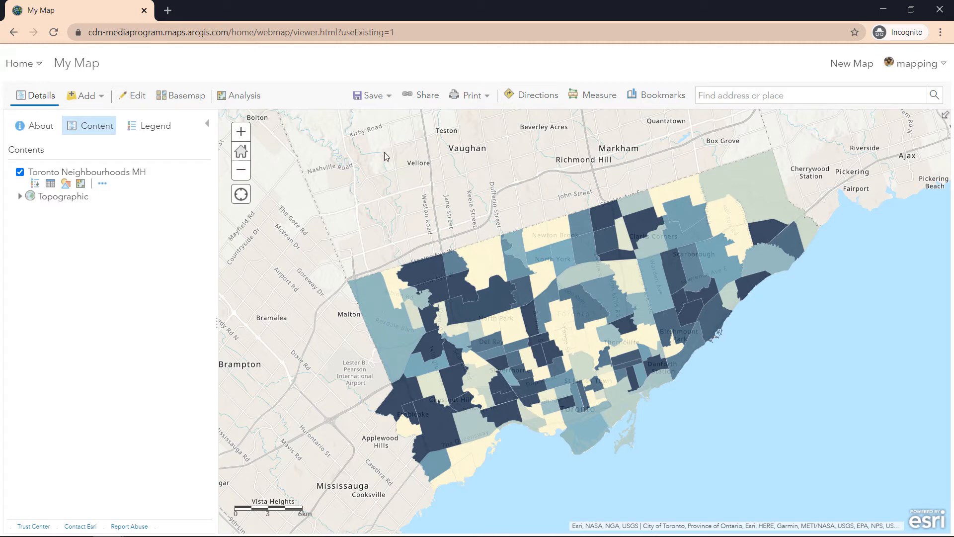
Step: Title the map 'Toronto Neighbourhood Map' with tags neighbourhood map, maps, toronto, boundaries, demographic, foodbanks
click(382, 102)
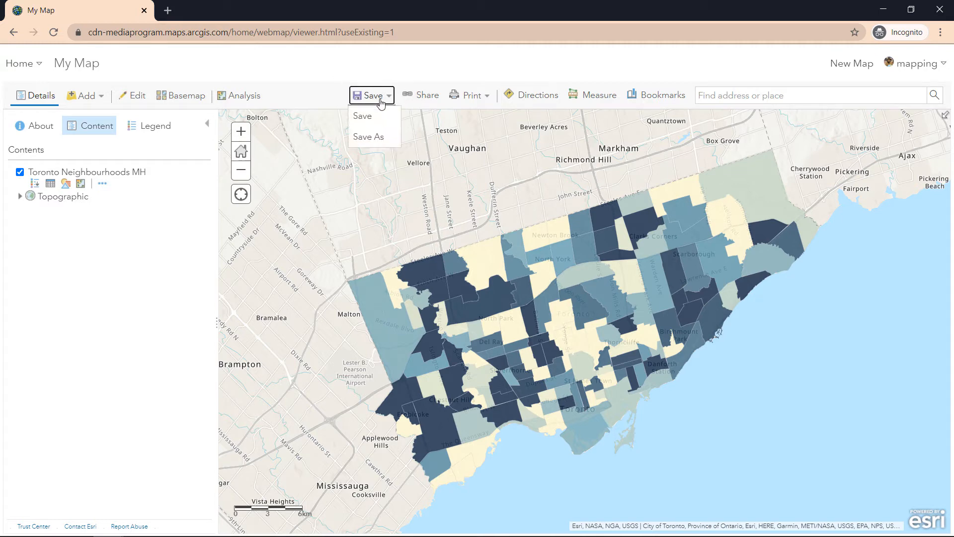
click(372, 123)
click(422, 263)
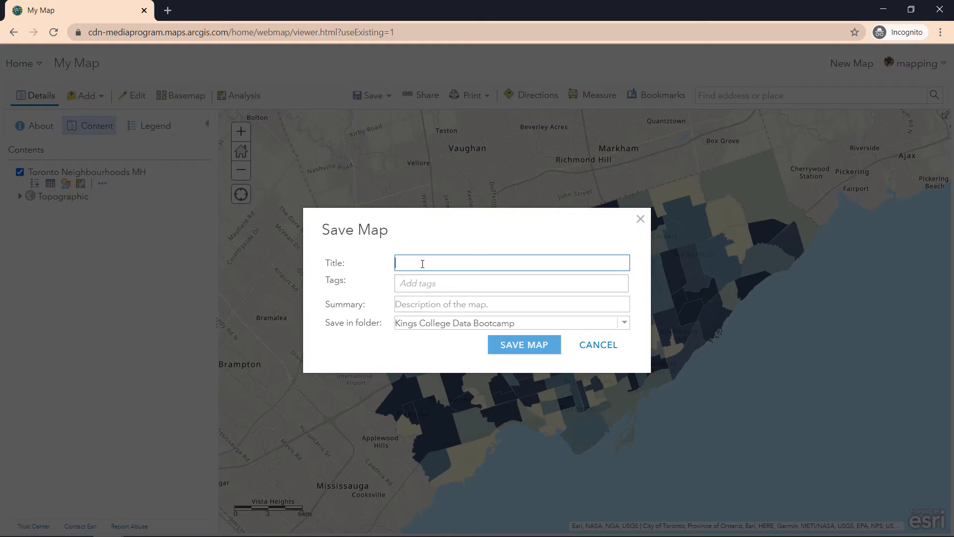
text(Toronto Neighbourhood Map)
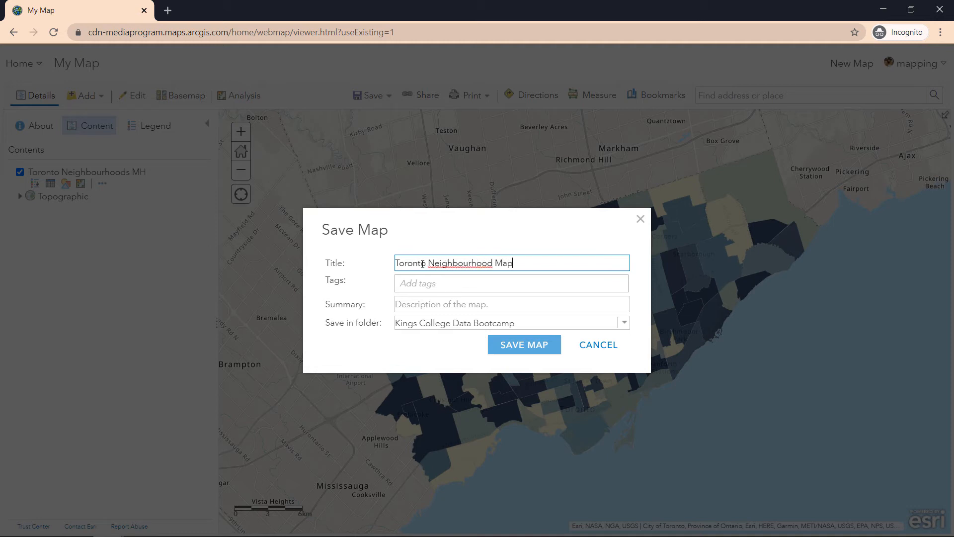
key(Tab)
text(neighbourhood m)
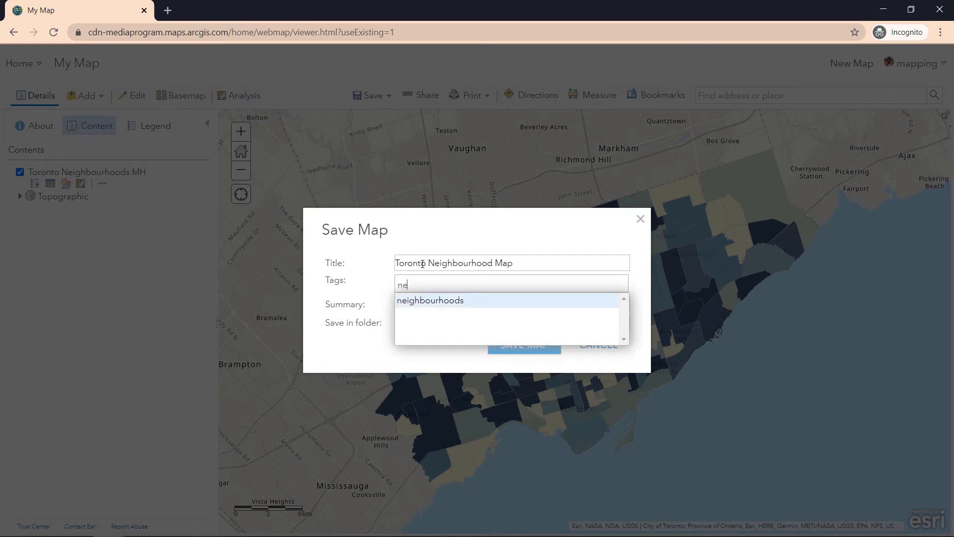
text(aps)
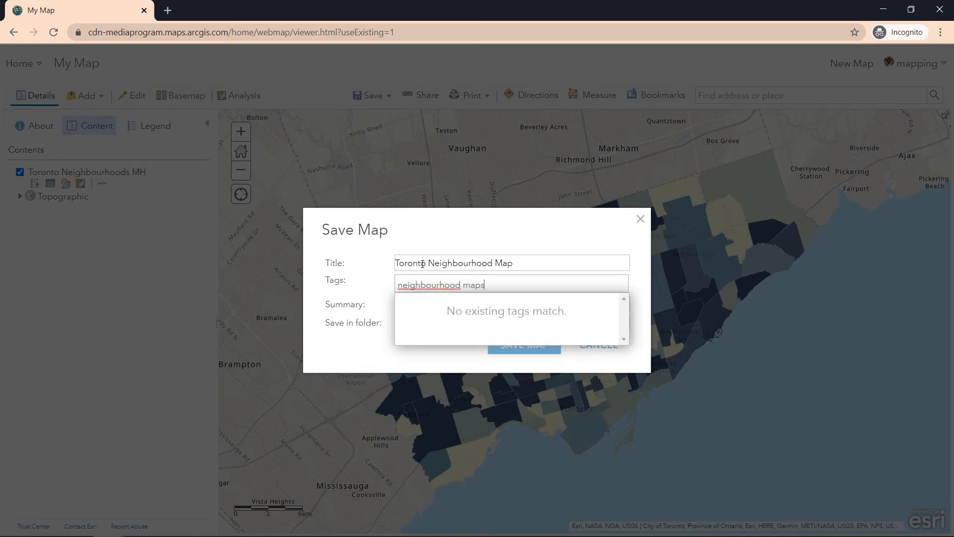
key(BackSpace)
key(BackSpace)
key(BackSpace)
key(BackSpace)
key(BackSpace)
text(, maps, toronto)
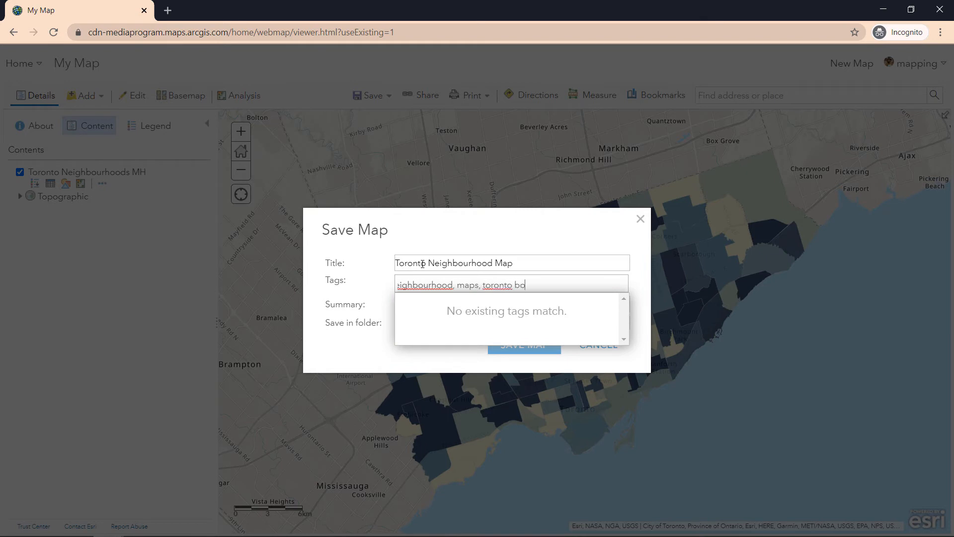
text(, boundaries)
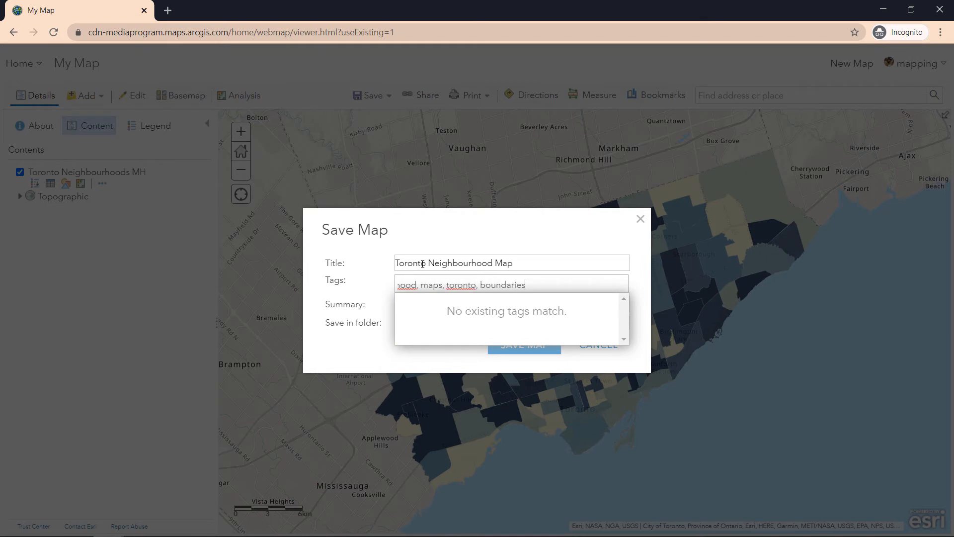
text(, demographic, )
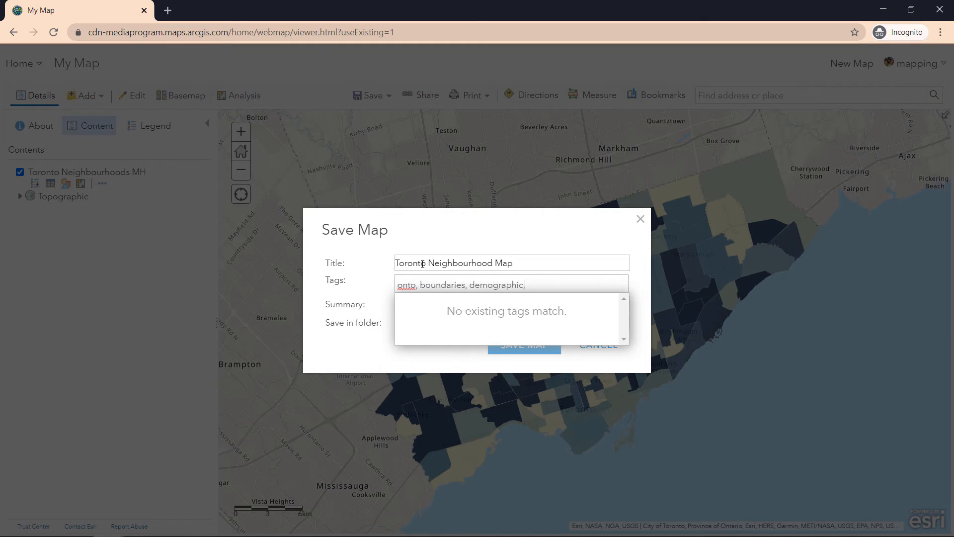
text(foodbanks)
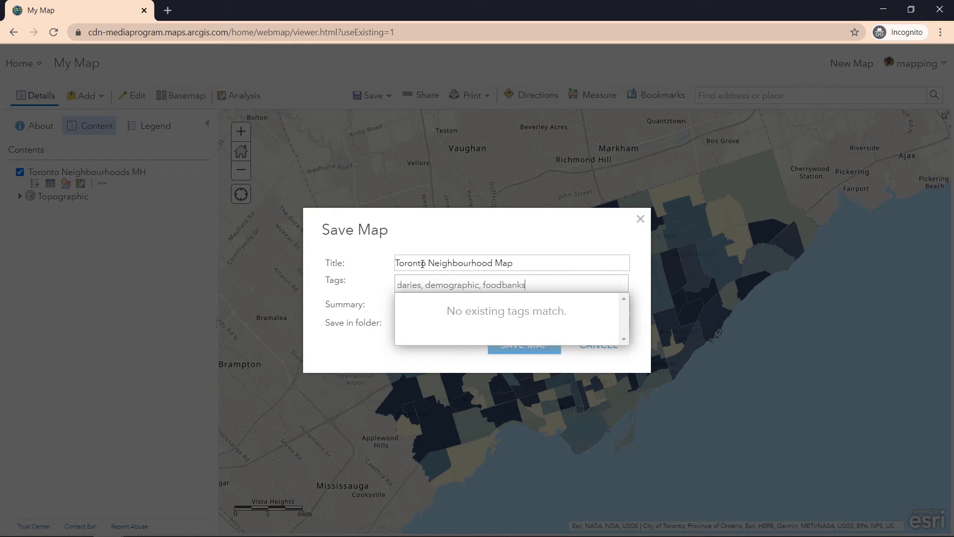
key(Return)
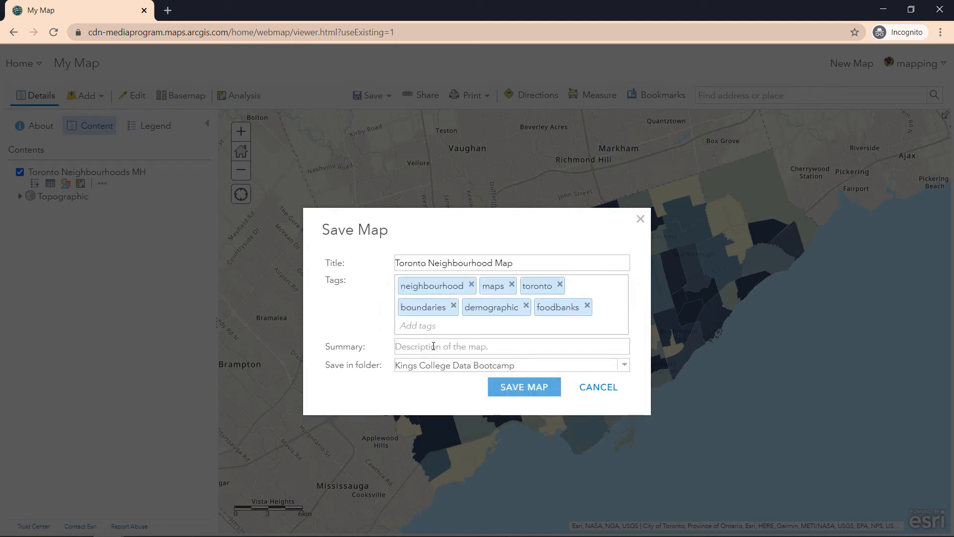
Step: Add summary 'A map of Toronto seniors and their proximity to foodbanks.' and save in Kings College Data Bootcamp
click(433, 346)
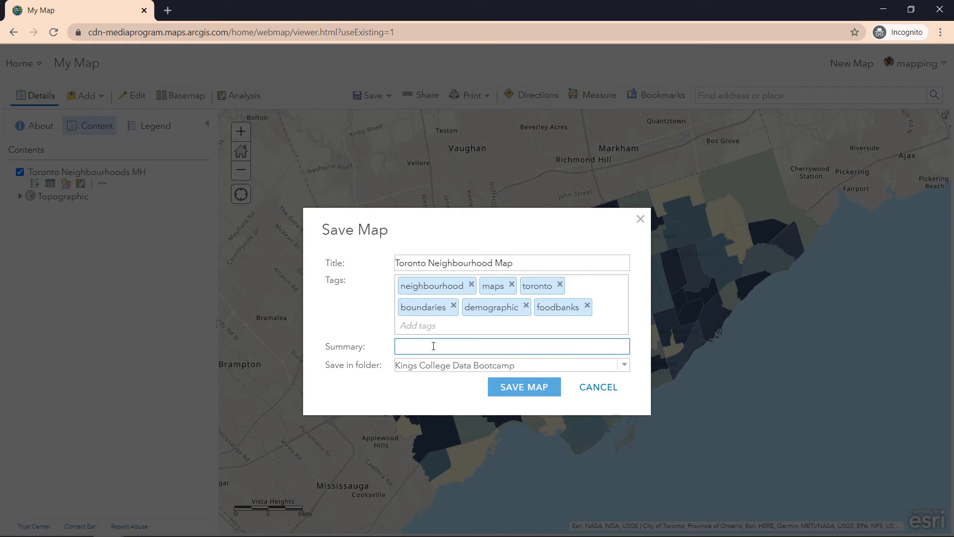
text(Toronto)
key(ctrl+a)
text(A map of toronto seniors a)
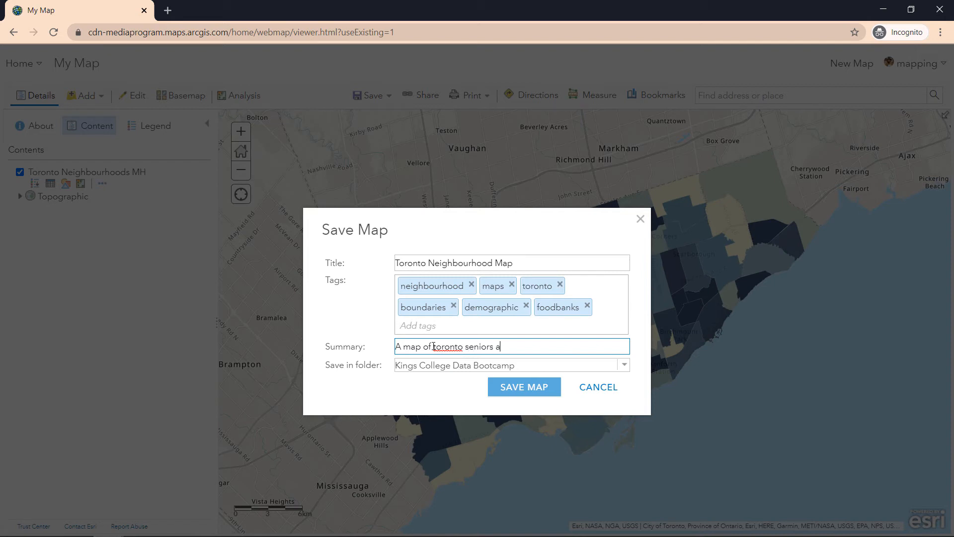
text(nd their proximity to foodbanks.)
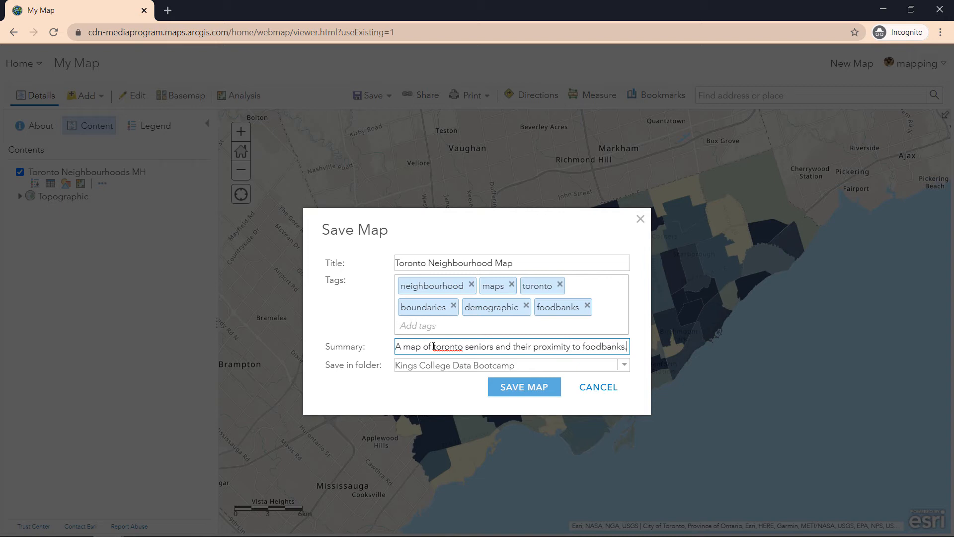
click(434, 346)
key(Delete)
text(T)
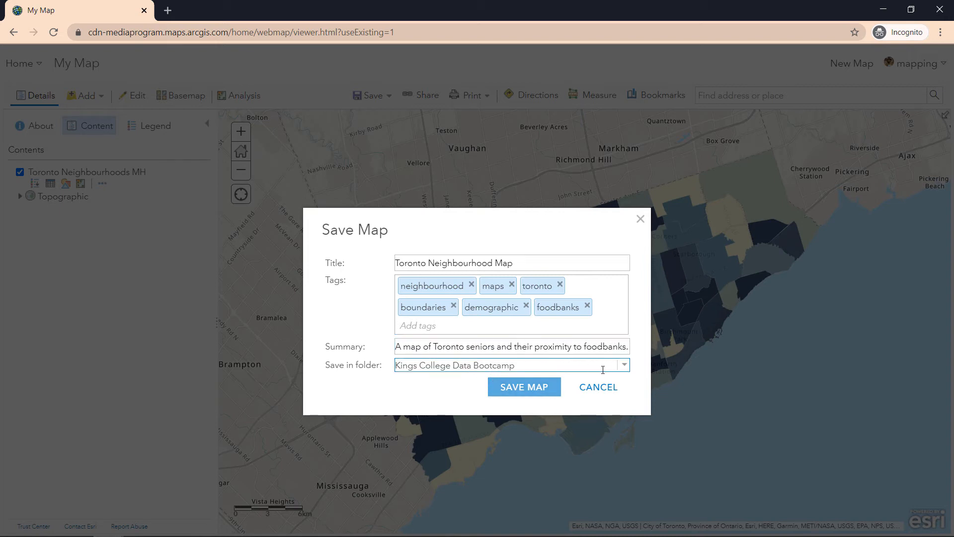
click(626, 372)
click(626, 367)
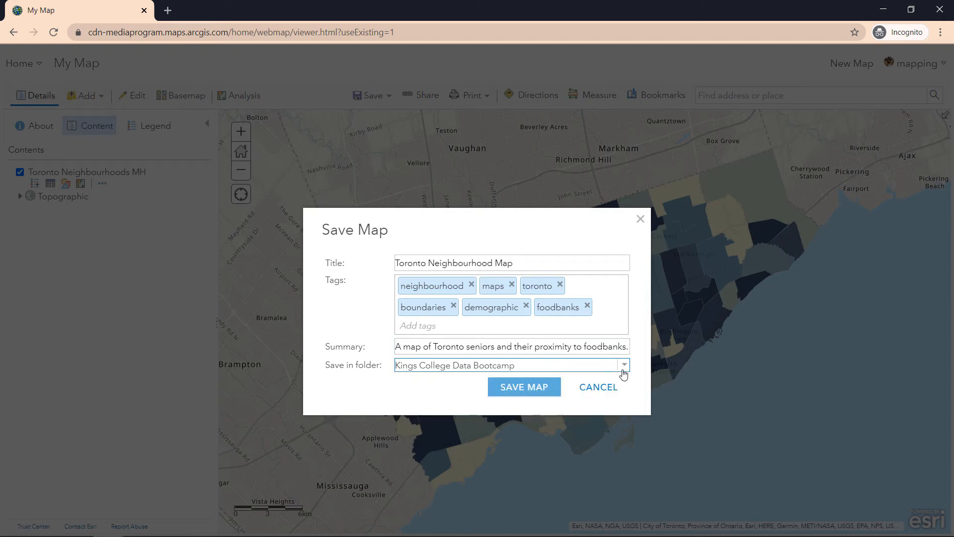
click(551, 391)
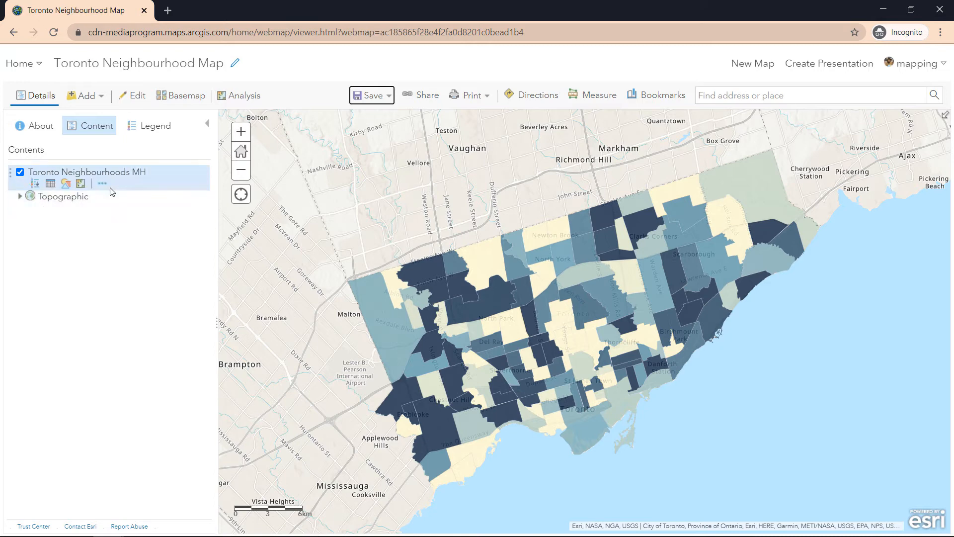
Step: Show the item details page for the Toronto Neighbourhoods MH layer
click(102, 184)
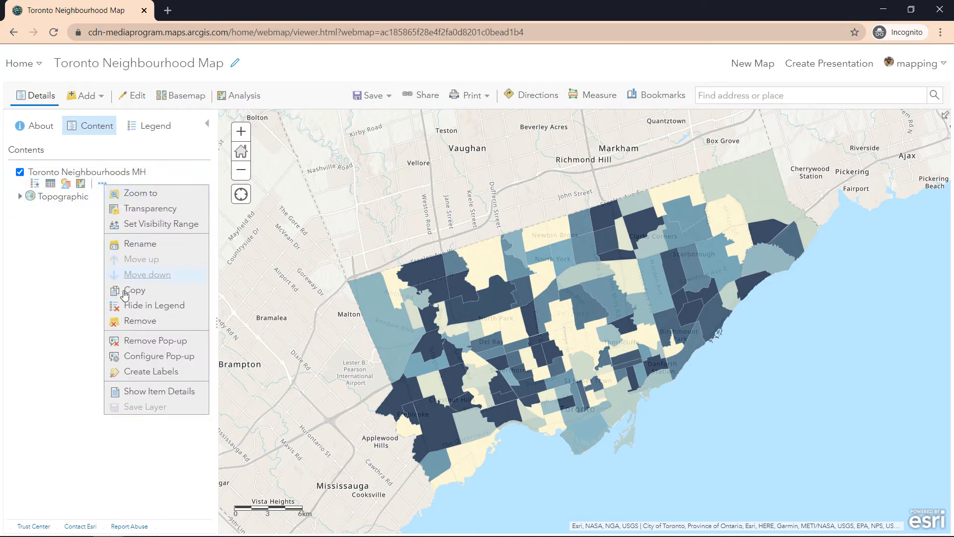
click(152, 397)
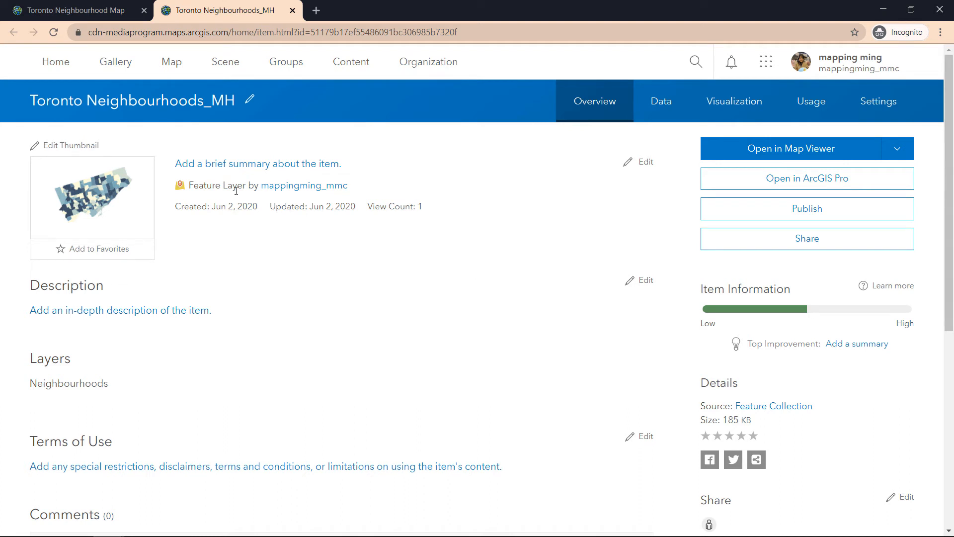
Step: Set the item description to 'This layer is of the City of Toronto neighbourhood boundaries' and save
click(641, 280)
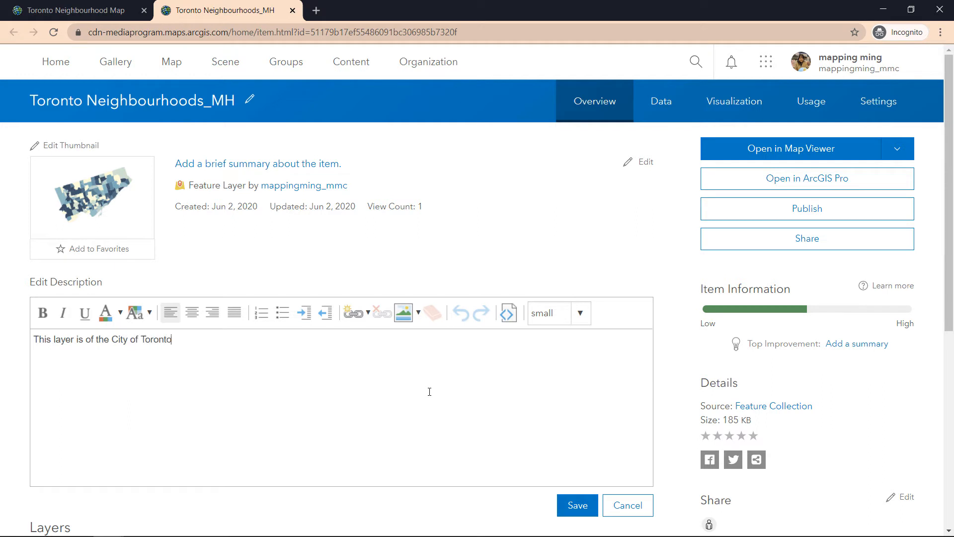
text(B)
key(BackSpace)
key(BackSpace)
key(BackSpace)
key(BackSpace)
key(BackSpace)
text(neighbourhood boundaries)
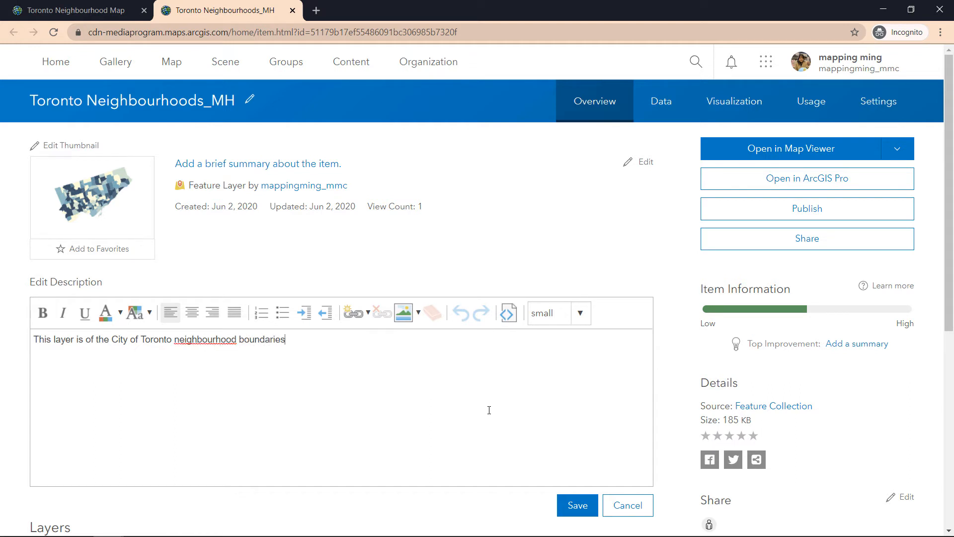
click(577, 505)
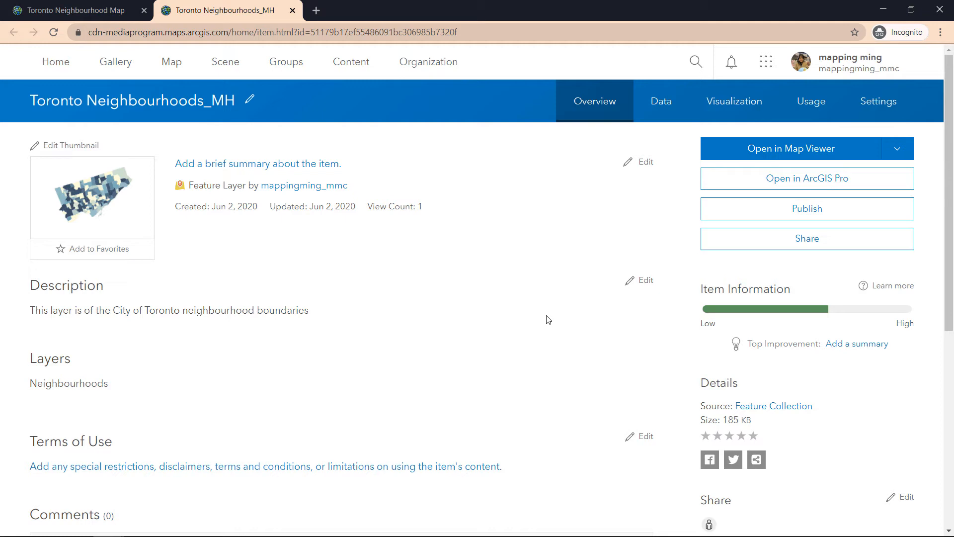
click(663, 110)
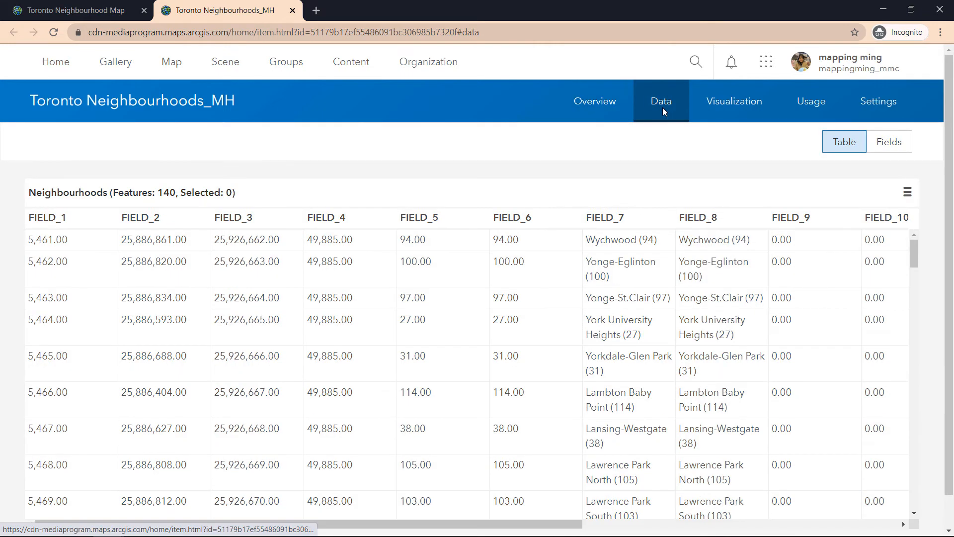
scroll(603, 314, down, 4)
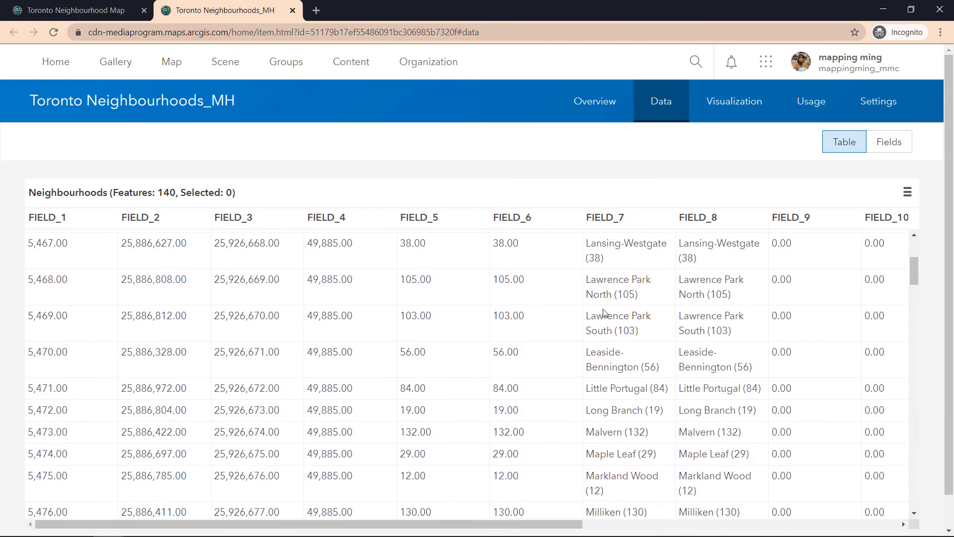
click(732, 111)
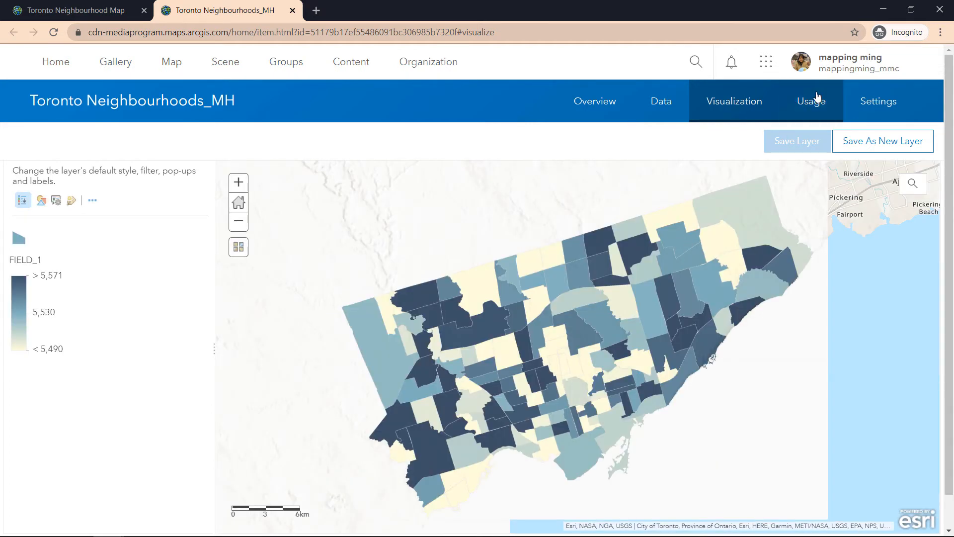
click(818, 97)
scroll(444, 343, down, 2)
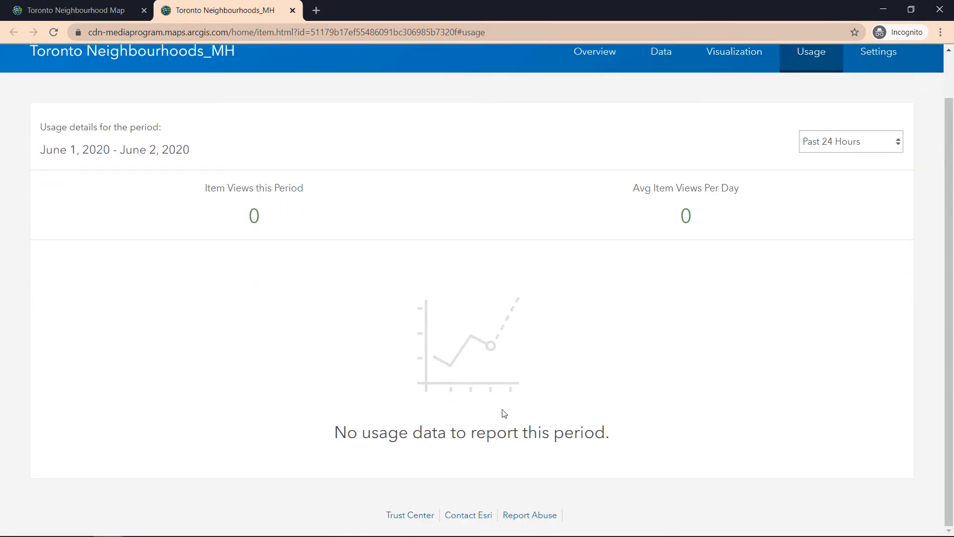
scroll(540, 317, up, 2)
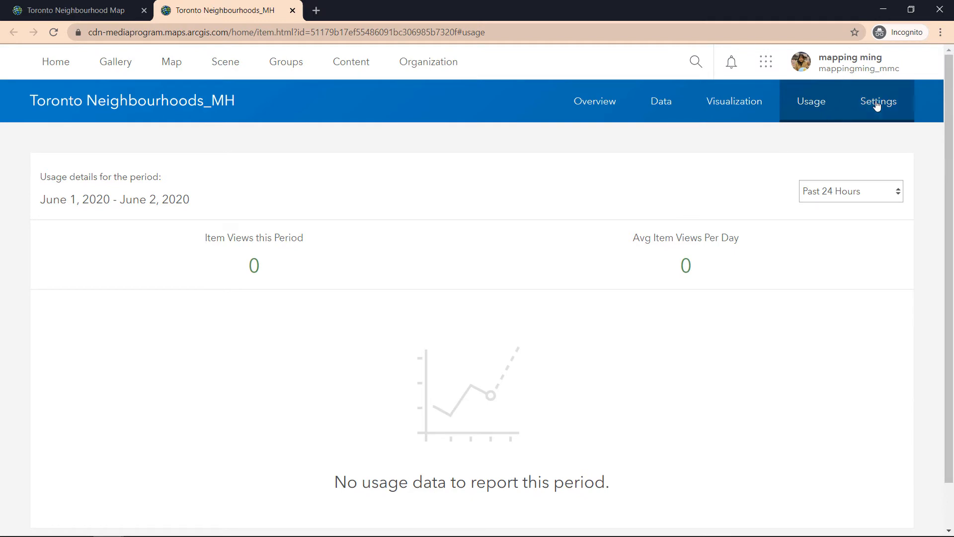
click(878, 104)
scroll(842, 228, down, 1)
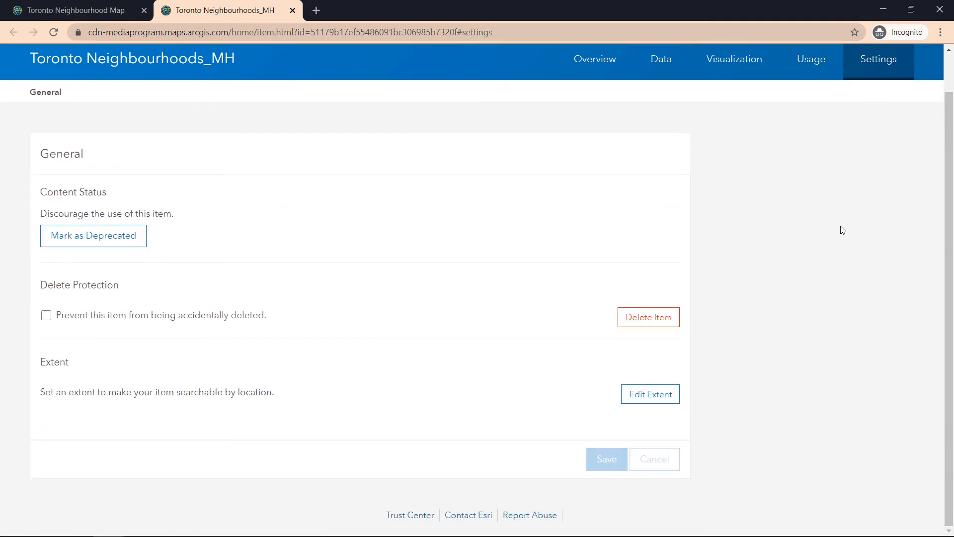
scroll(805, 211, up, 1)
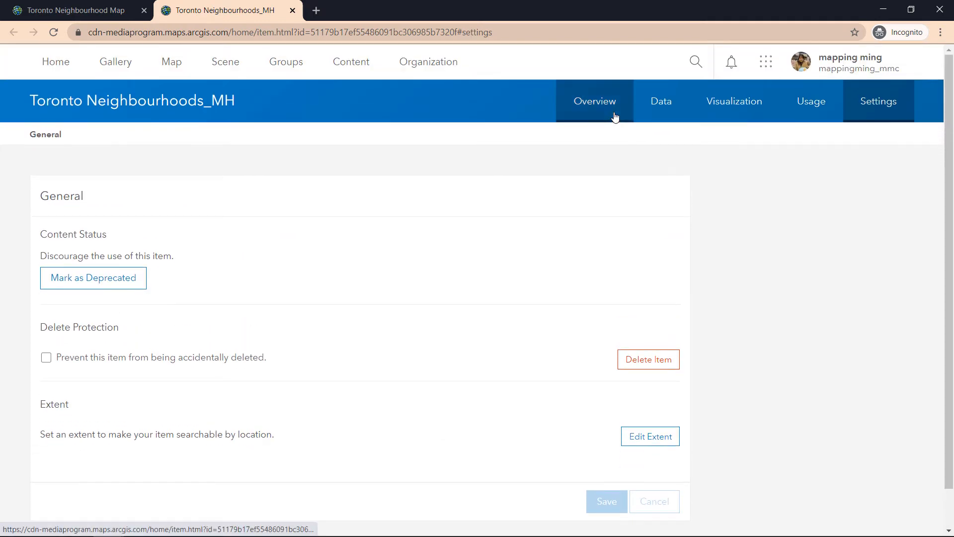
click(660, 106)
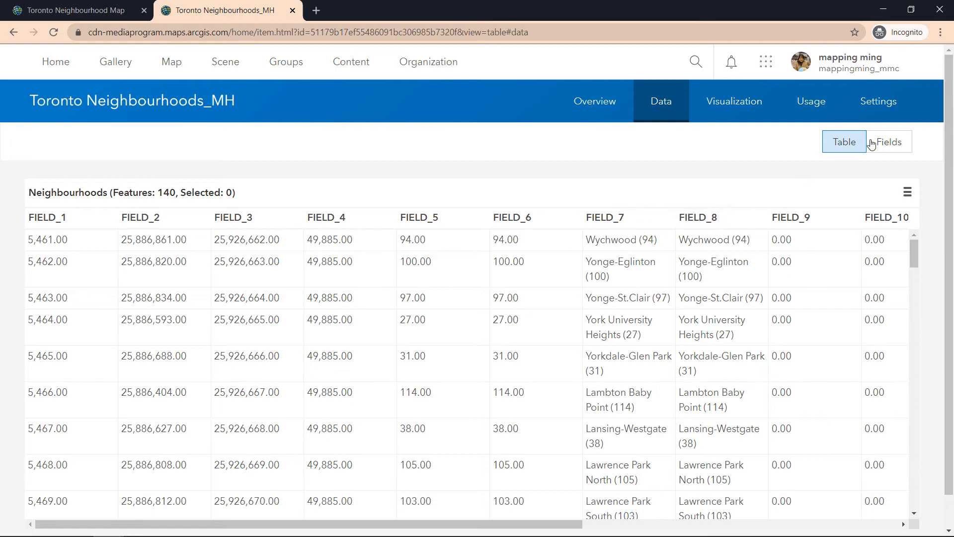
click(901, 149)
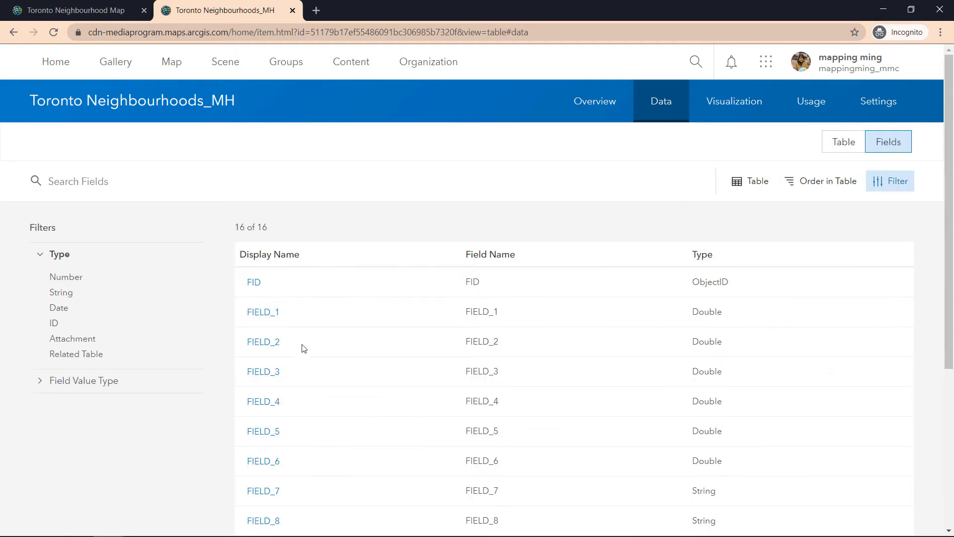
click(273, 313)
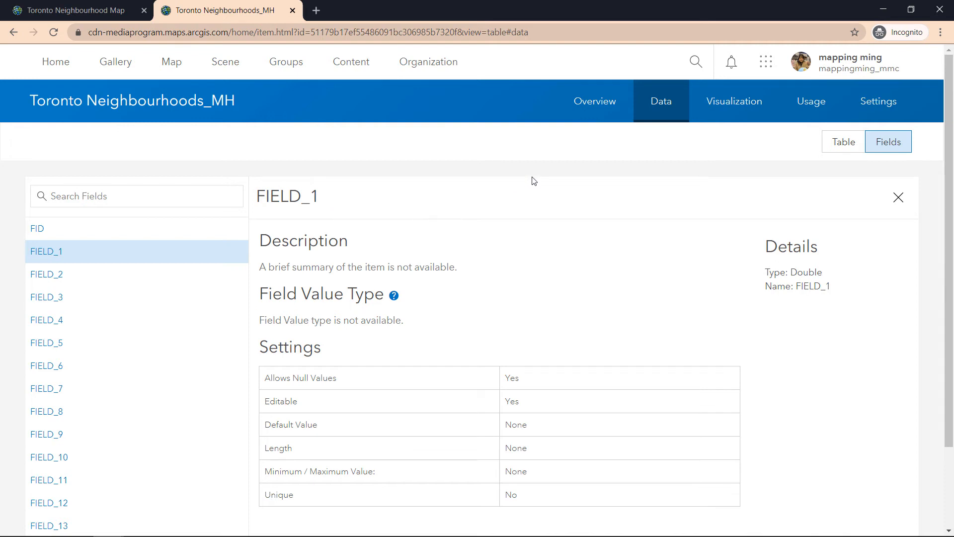
click(594, 102)
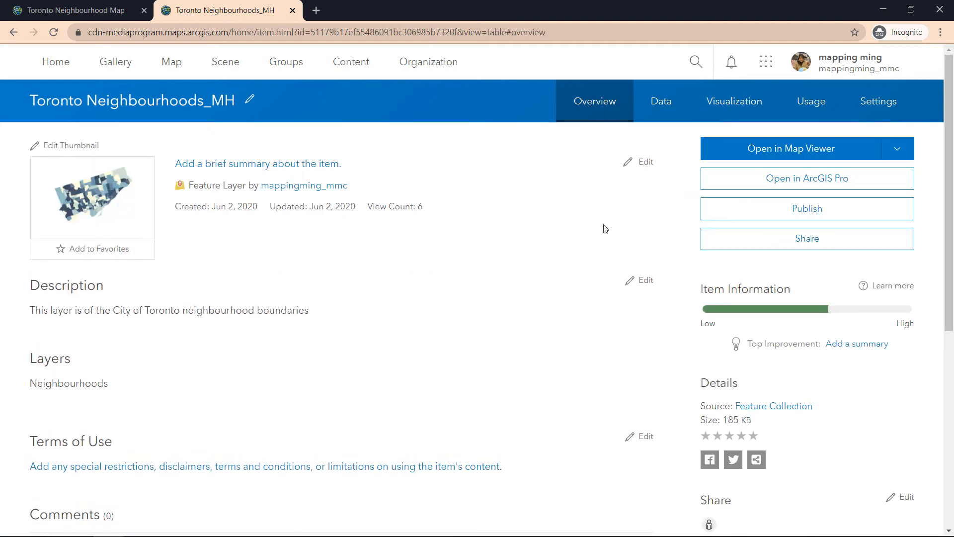
Step: Publish Toronto Neighbourhoods_MH as a hosted feature layer, keeping its default title and tags
click(778, 217)
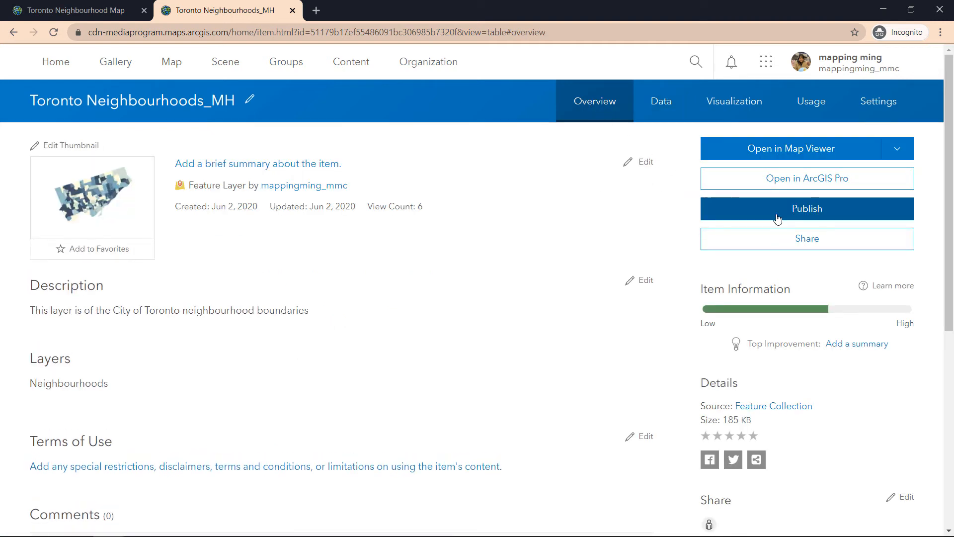
click(778, 215)
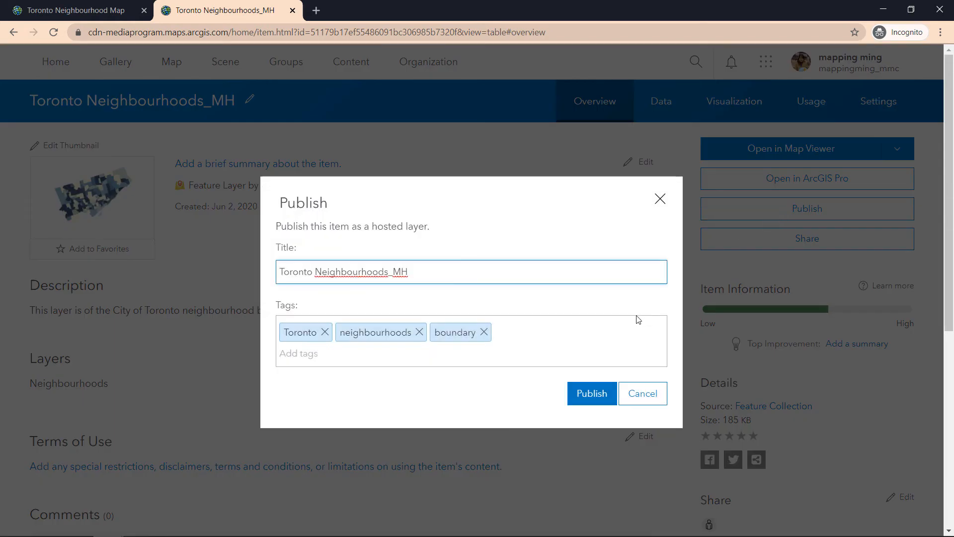
click(598, 401)
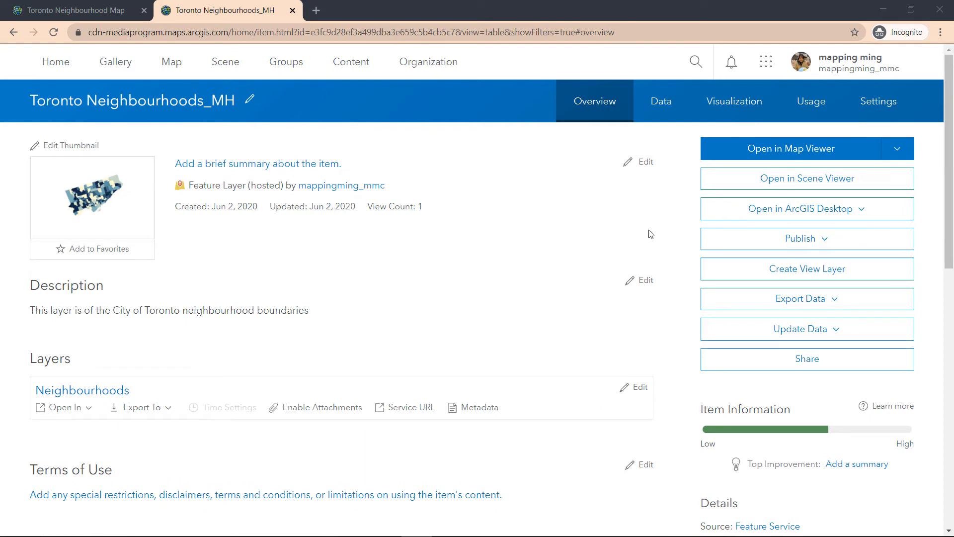
Step: Open FIELD_1's display name for editing under Data > Fields and snap the page left
click(667, 102)
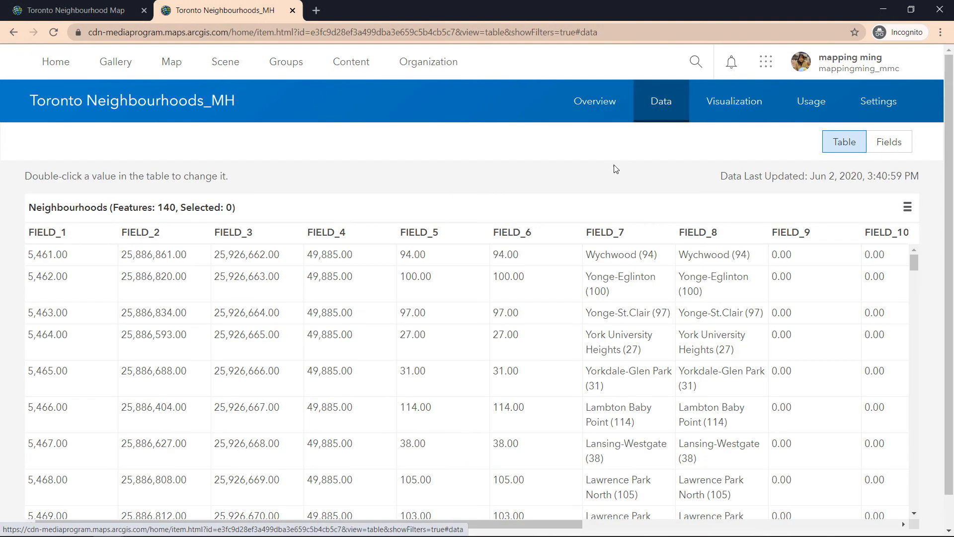
click(886, 149)
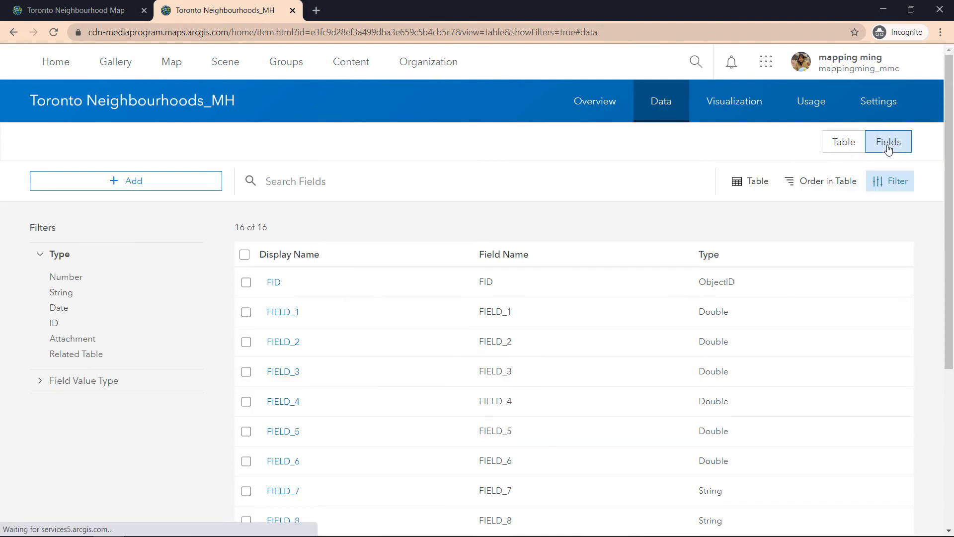
click(290, 313)
click(336, 198)
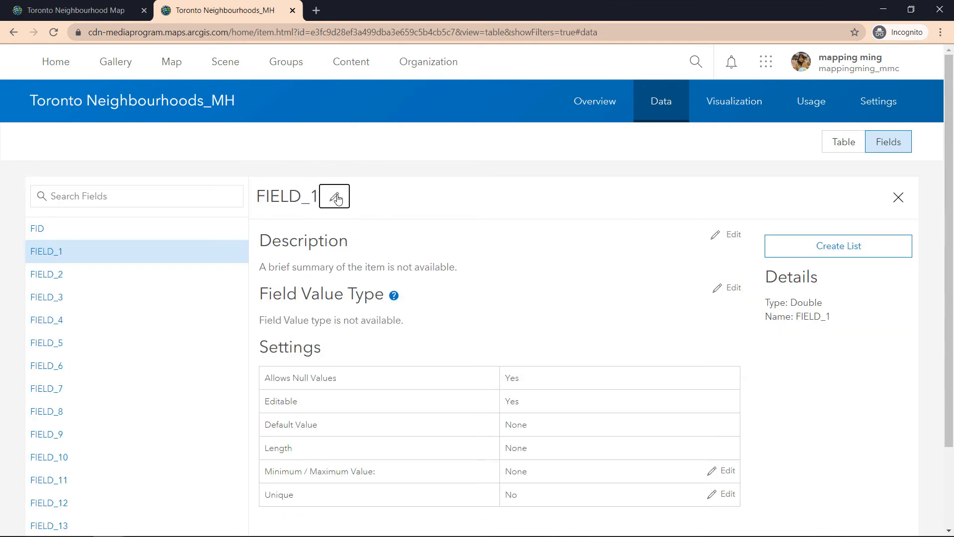
drag(343, 194, 227, 192)
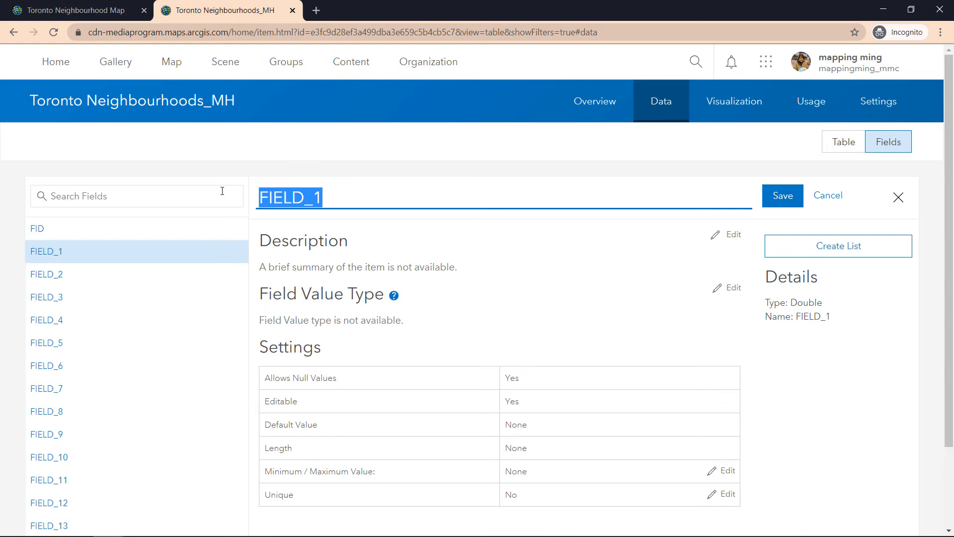
key(super+Left)
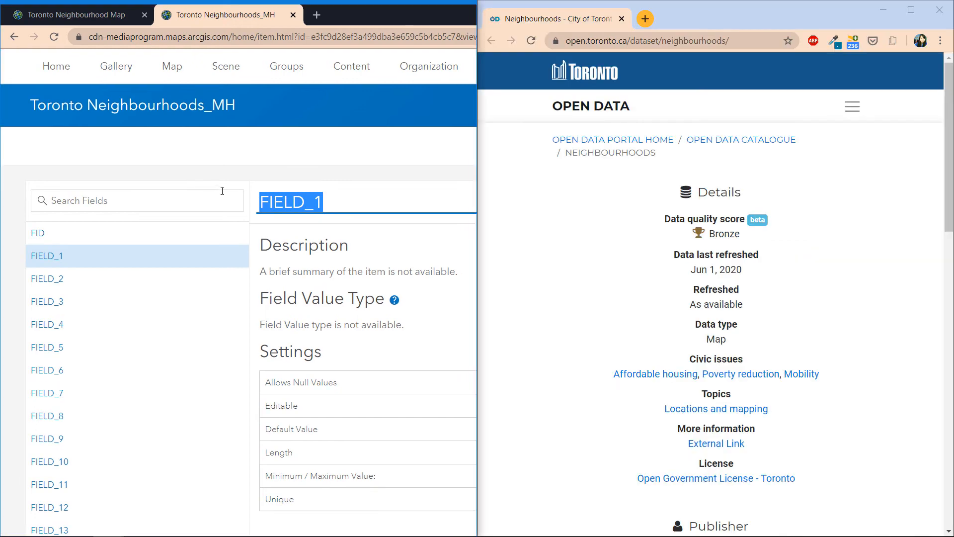
Step: Expand the Open Data dataset's column list and copy the _id column name
click(588, 242)
scroll(588, 243, down, 10)
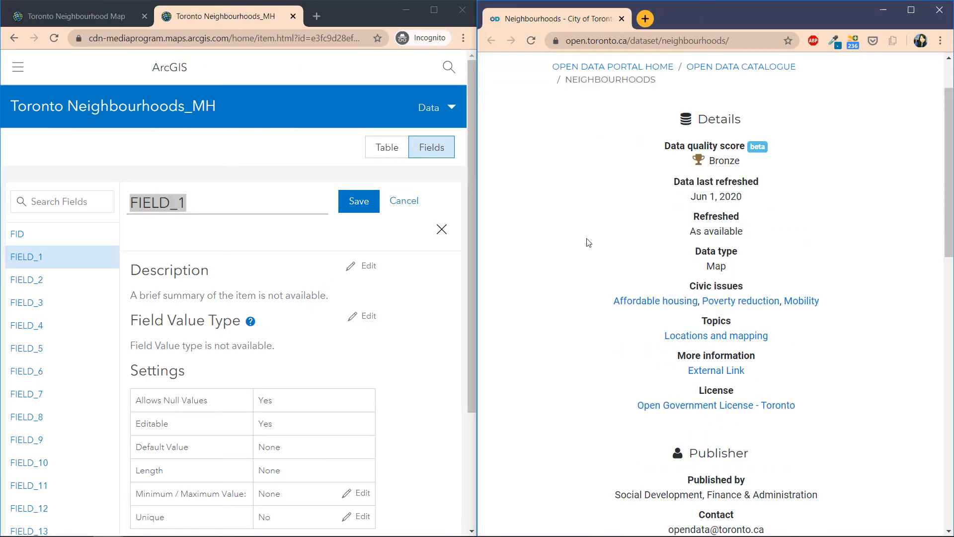
scroll(542, 257, down, 5)
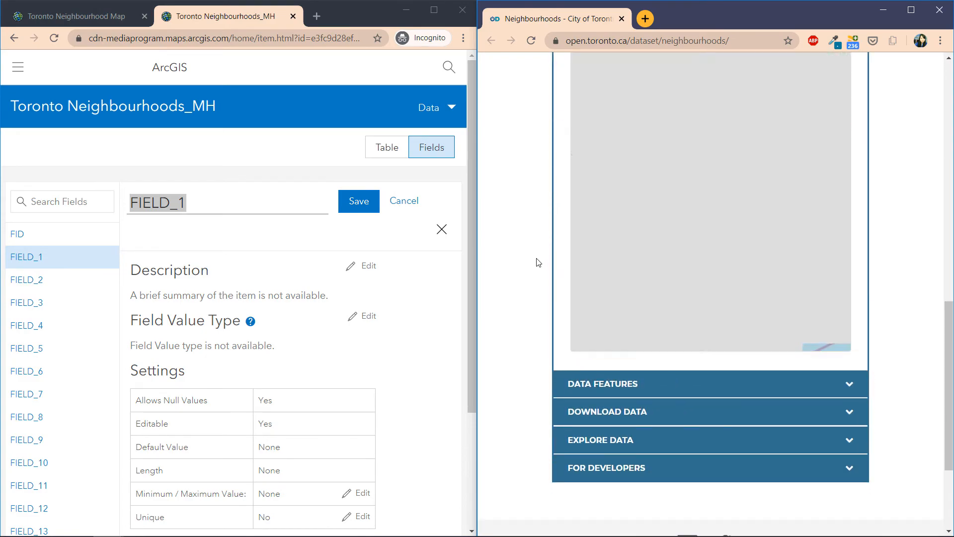
click(575, 346)
scroll(550, 347, down, 2)
scroll(550, 347, down, 3)
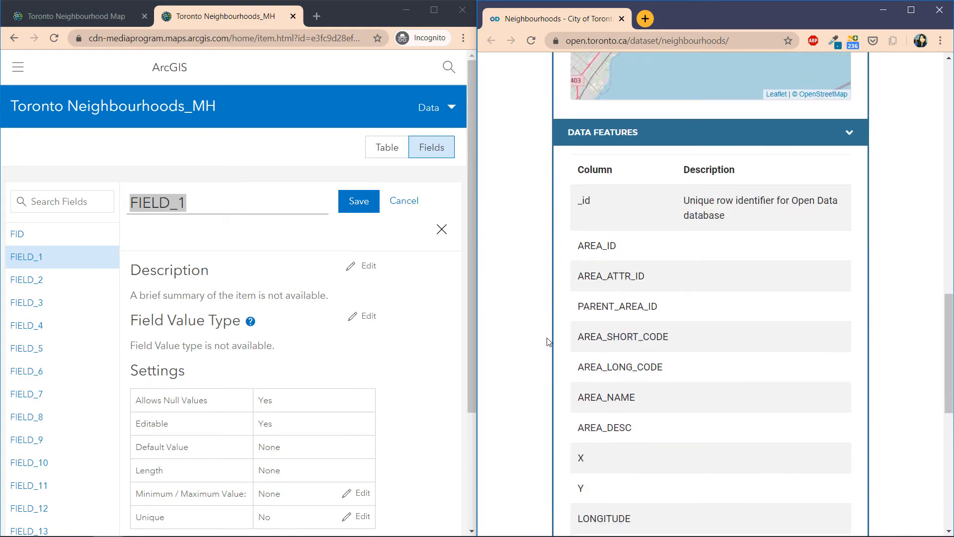
double_click(584, 147)
key(ctrl+c)
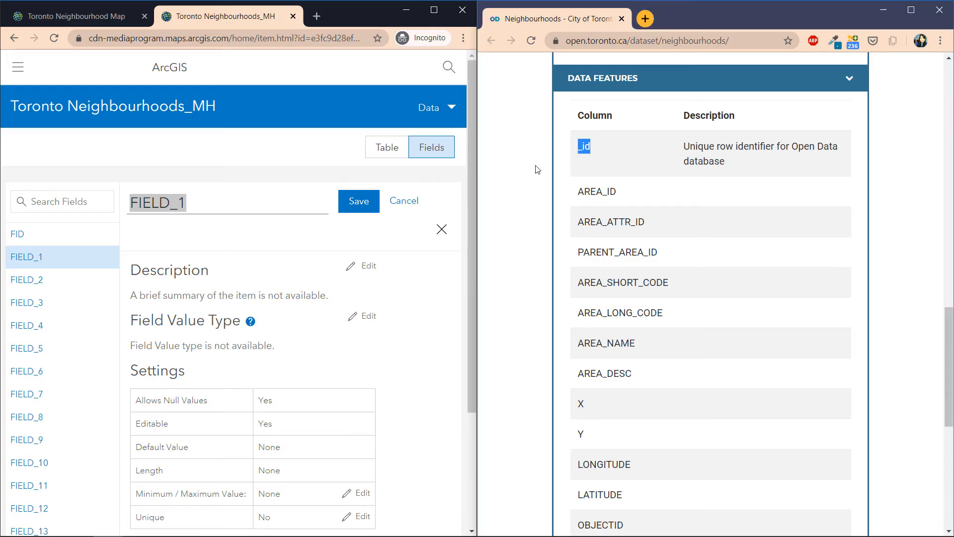
Step: Rename FIELD_1 to _id, save it, and return to the Toronto Neighbourhood Map
click(224, 210)
key(ctrl+a)
key(ctrl+v)
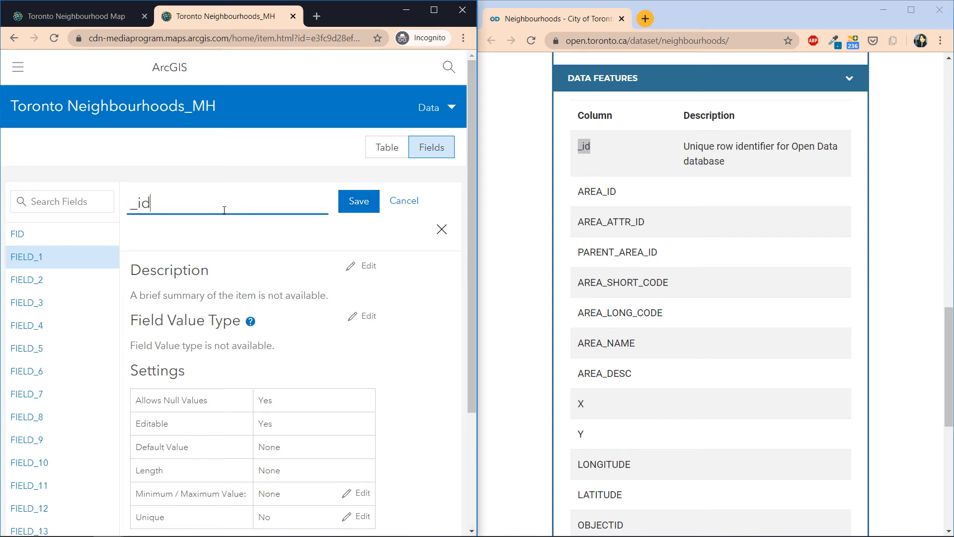
click(354, 210)
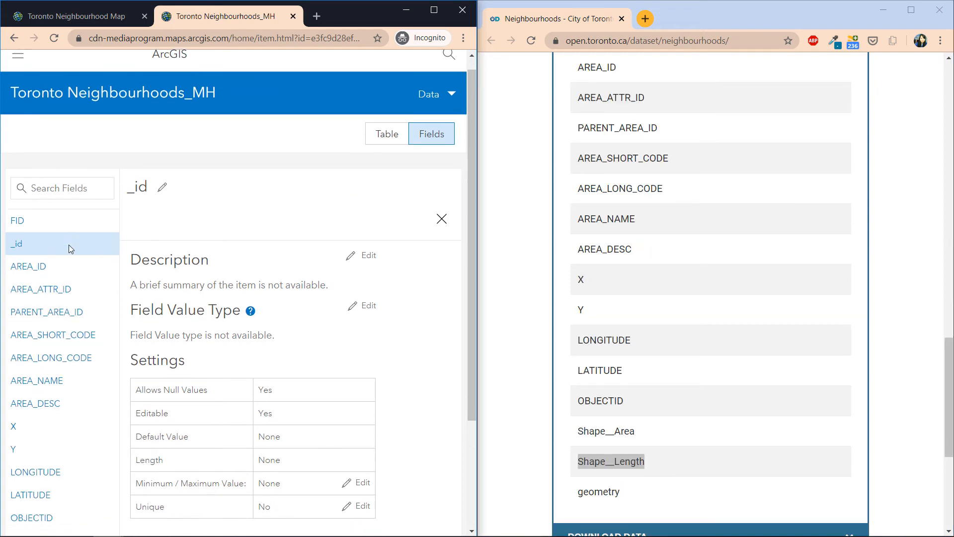
scroll(69, 245, down, 2)
scroll(69, 258, up, 1)
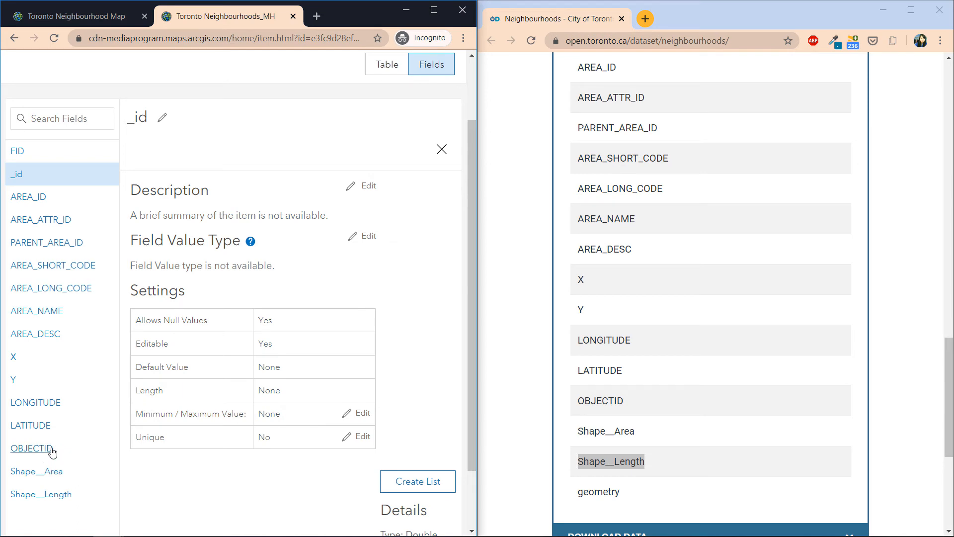
click(78, 19)
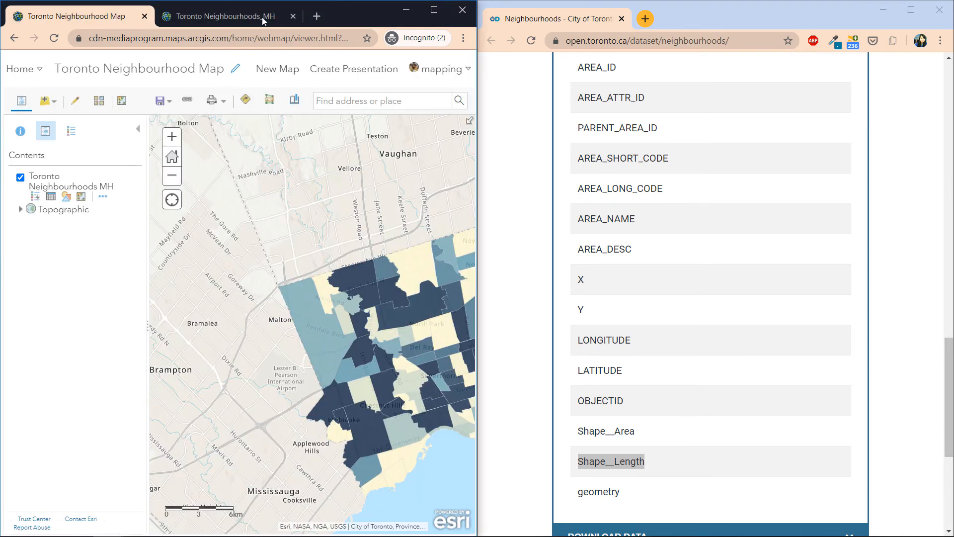
Step: Add the newly published hosted Toronto Neighbourhoods_MH layer to the map via Search for Layers
click(434, 10)
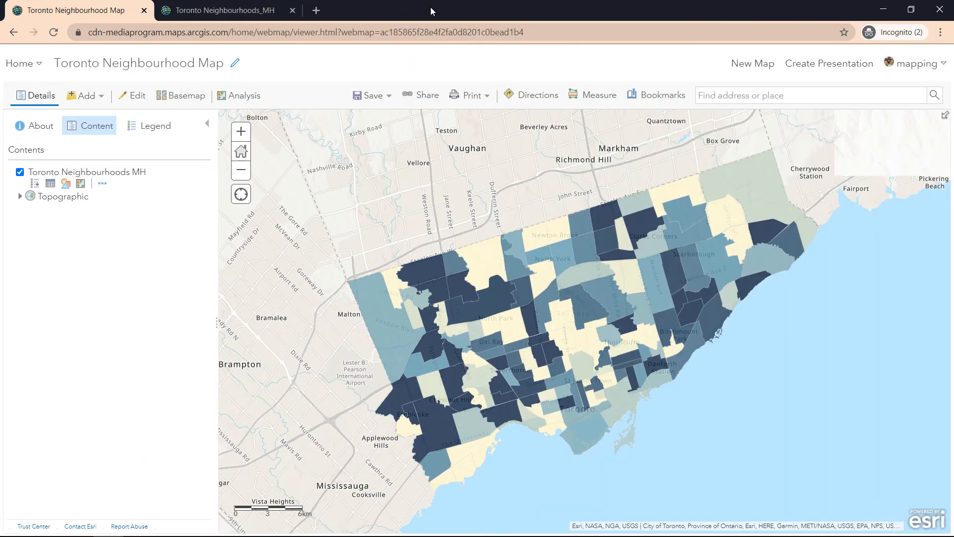
click(115, 183)
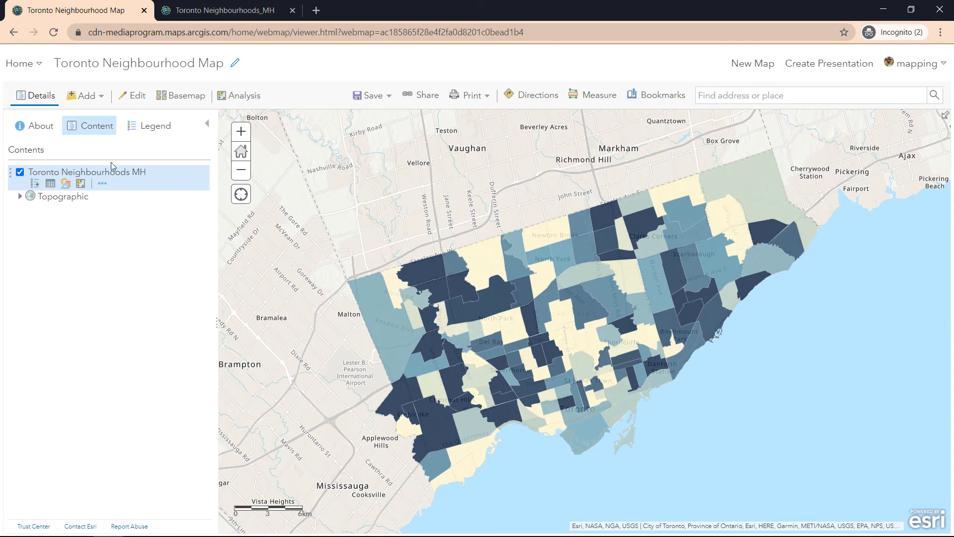
click(95, 100)
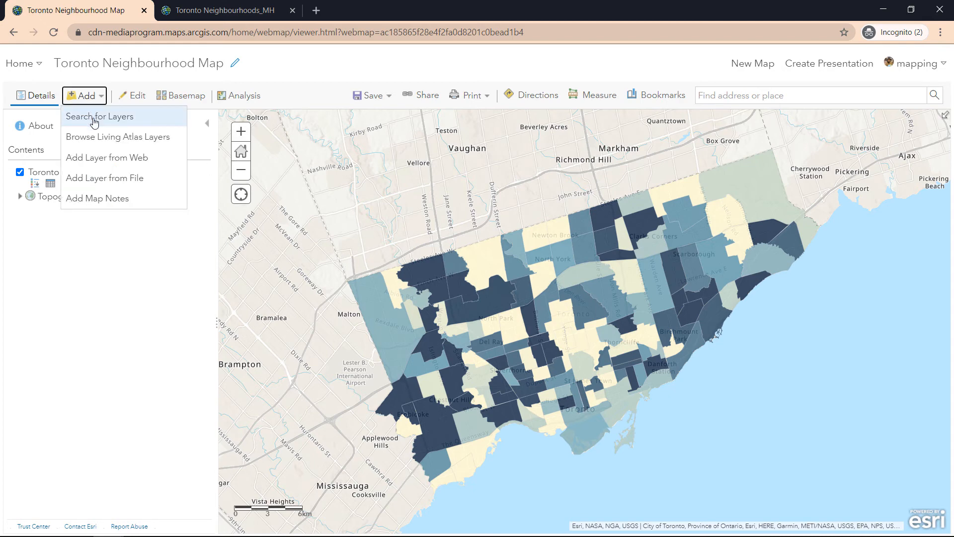
click(94, 120)
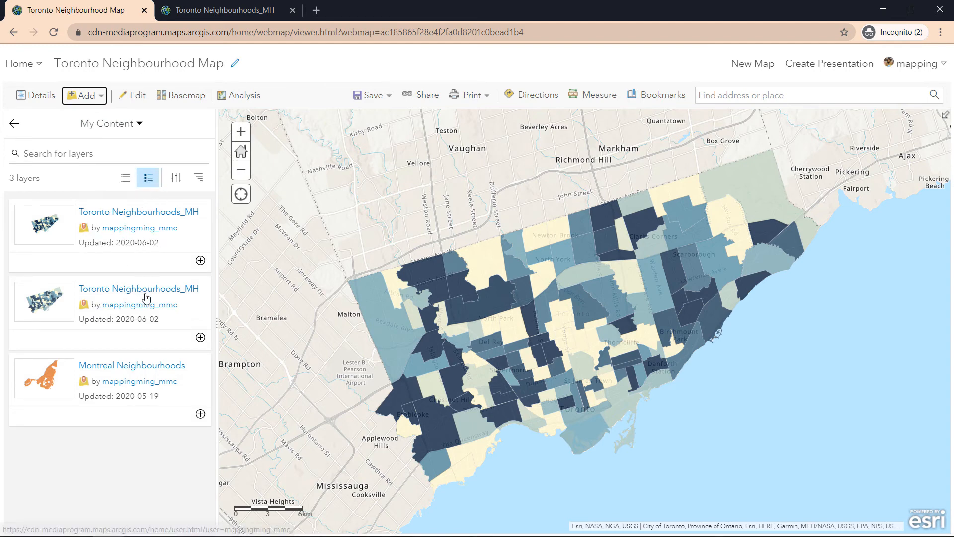
click(179, 216)
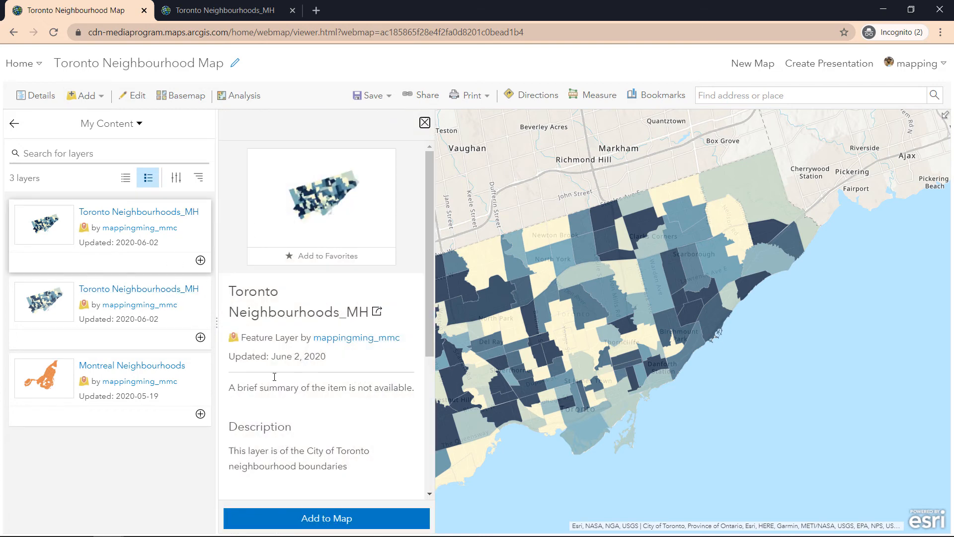
click(294, 519)
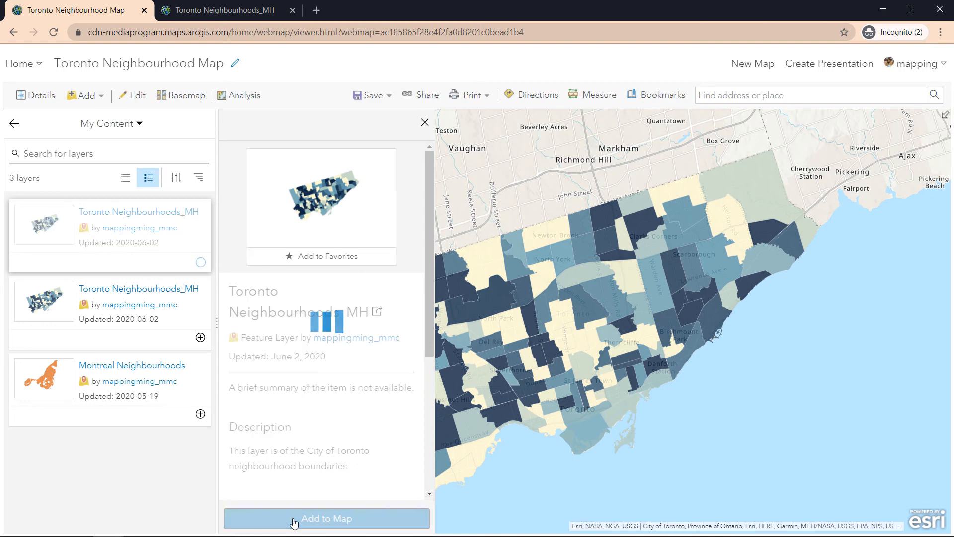
click(15, 124)
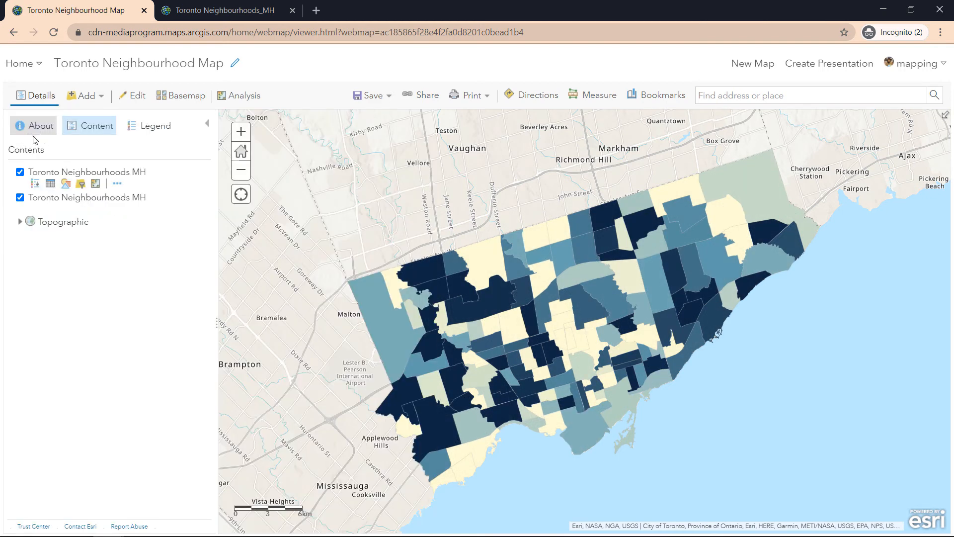
Step: Toggle both neighbourhoods layers on and off to compare them, leaving the older one hidden
click(20, 172)
click(20, 172)
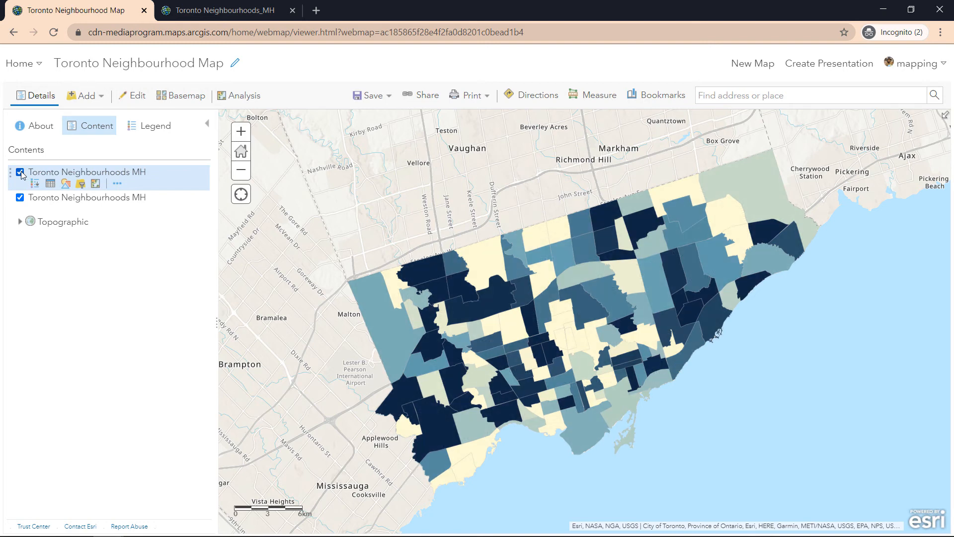
click(21, 173)
click(20, 197)
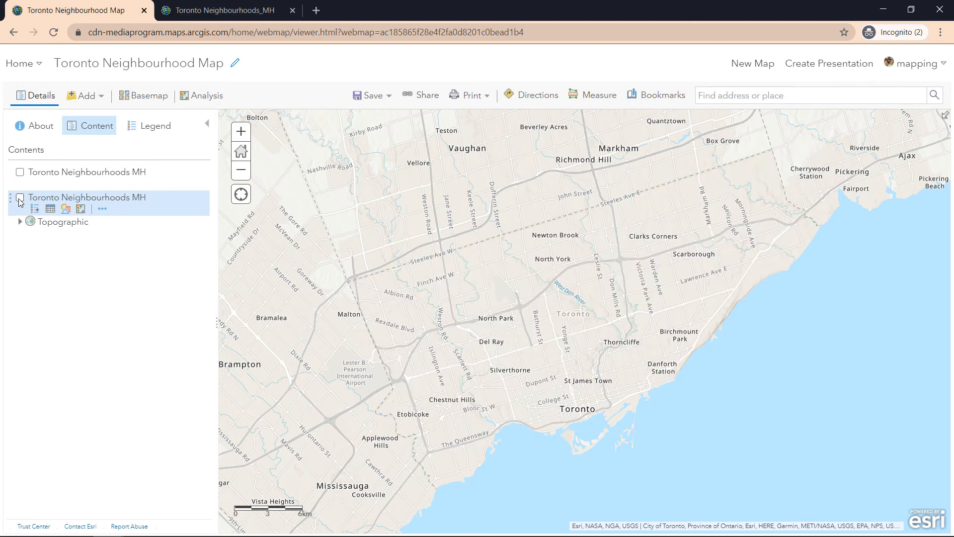
click(20, 198)
click(20, 173)
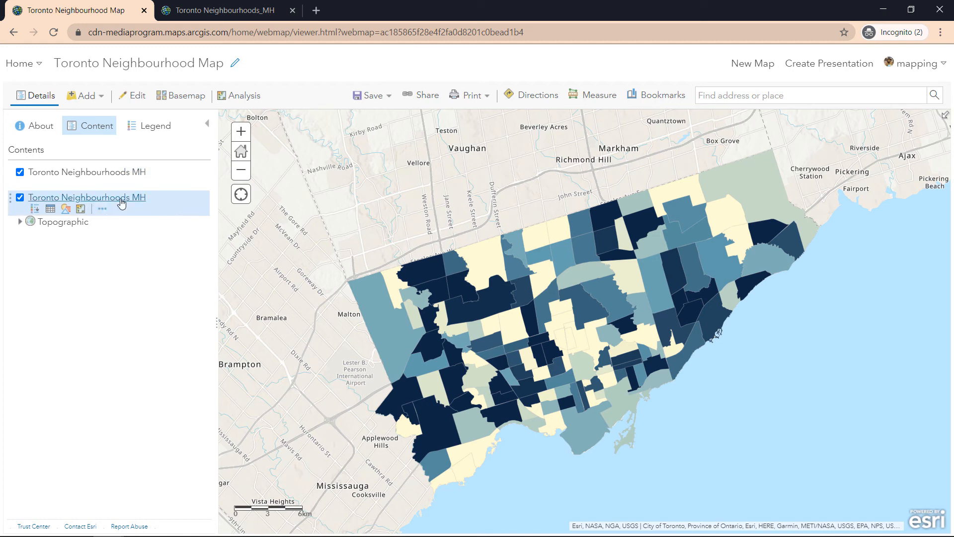
click(21, 198)
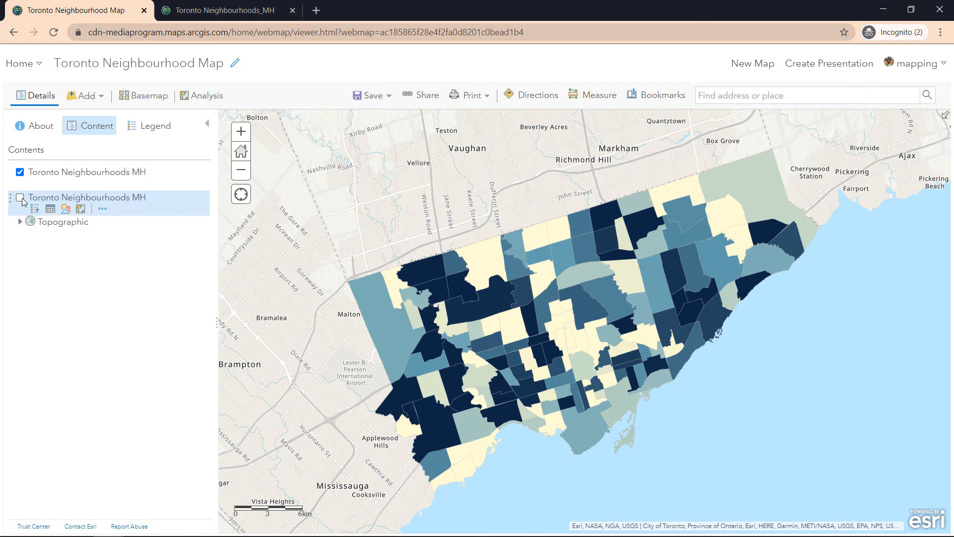
Step: Remove the older neighbourhoods layer and view West Humber-Clairville's pop-up with renamed fields
click(102, 208)
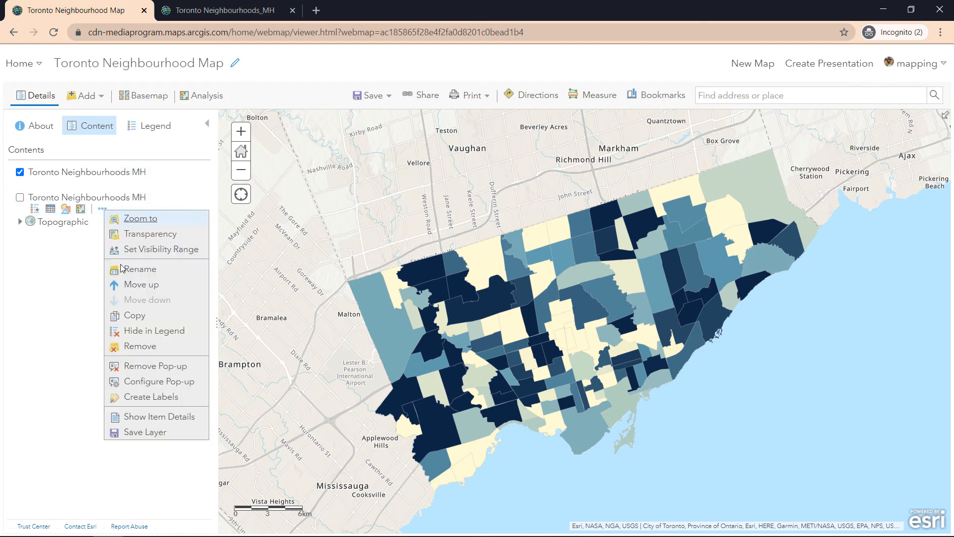
click(139, 346)
click(404, 326)
click(399, 321)
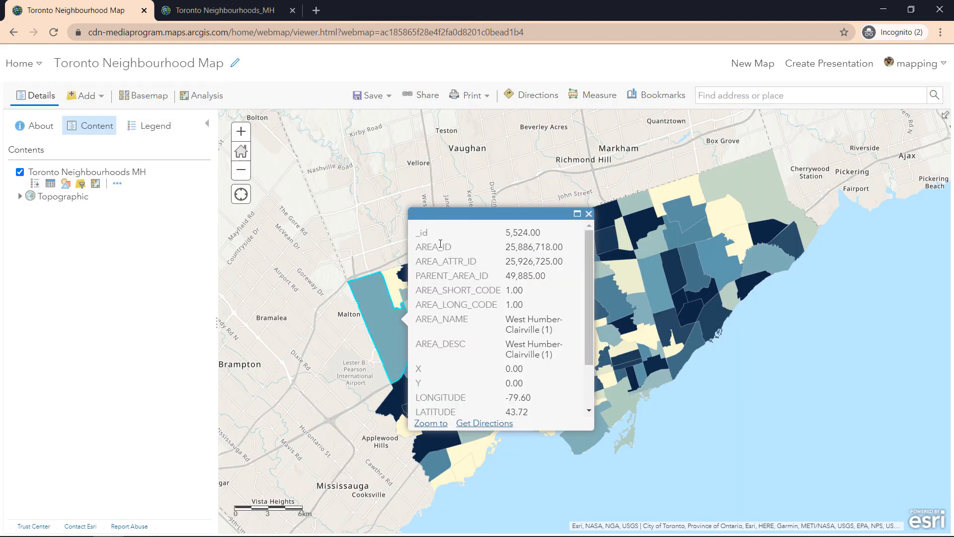
Step: Re-save the Toronto Neighbourhood Map and close the West Humber-Clairville pop-up
scroll(440, 244, down, 3)
scroll(440, 243, up, 2)
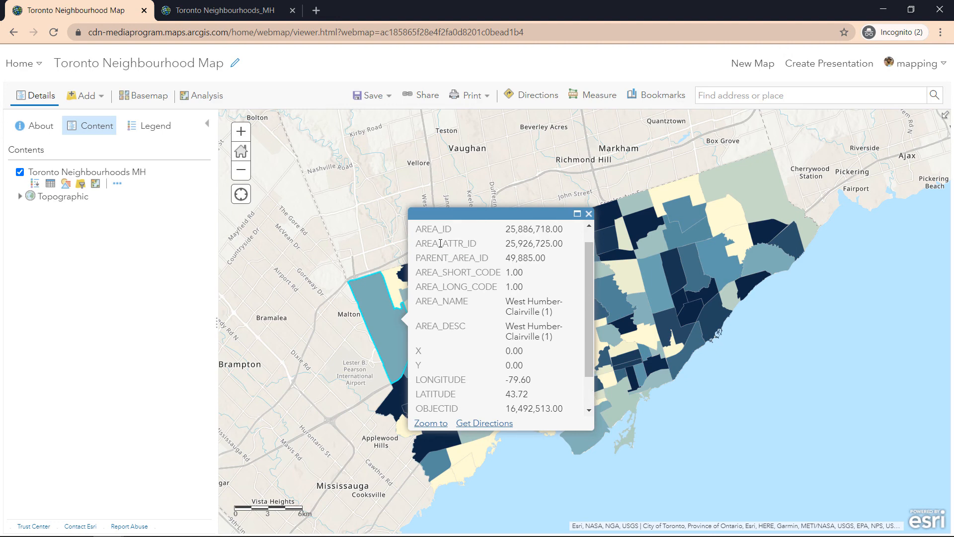
scroll(449, 368, up, 1)
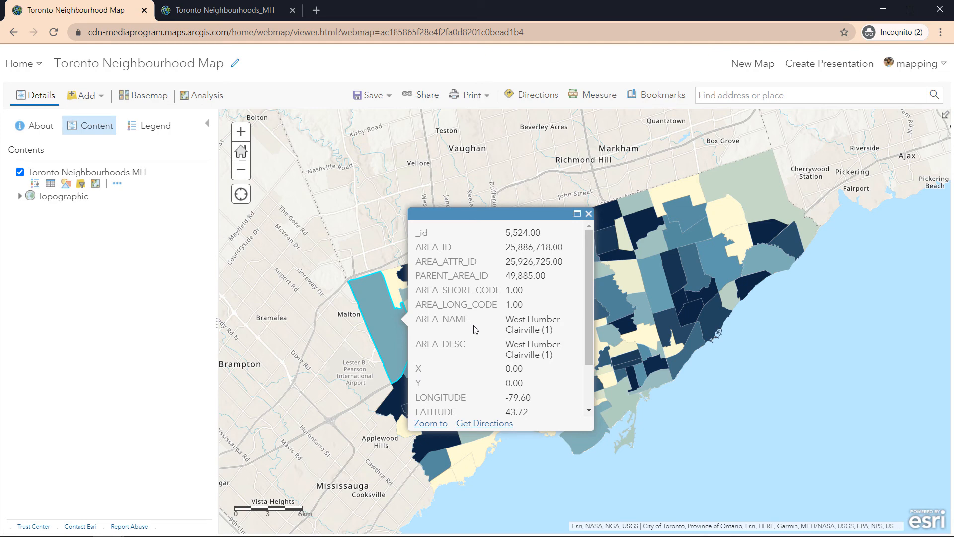
click(370, 94)
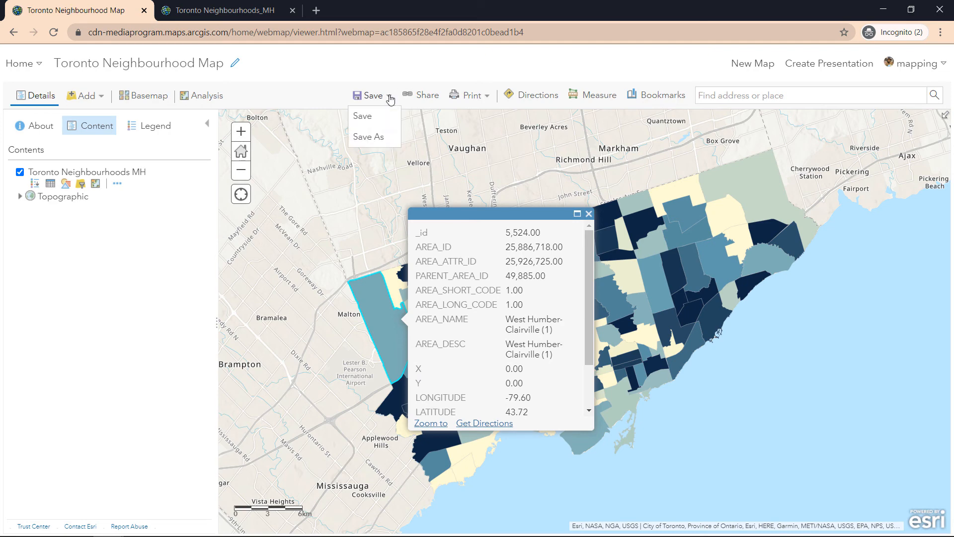
click(383, 117)
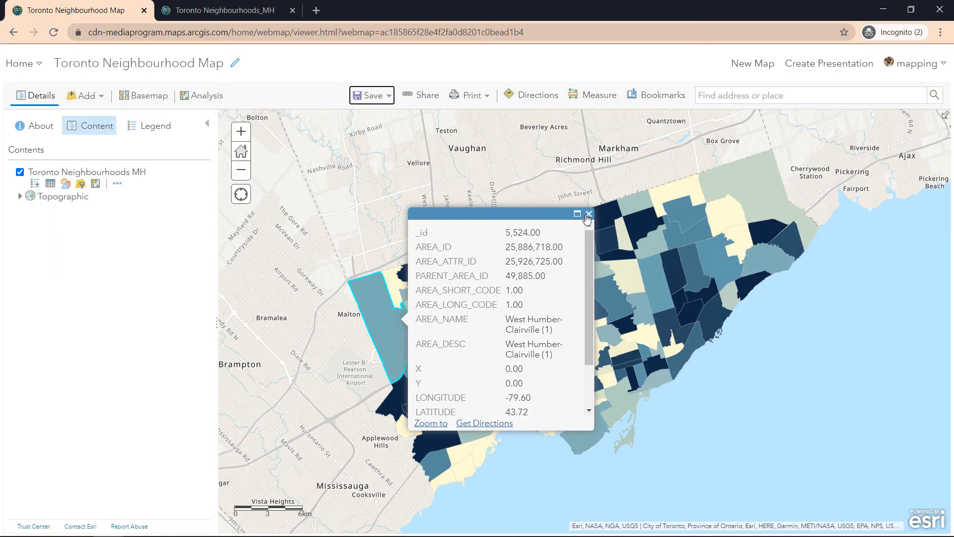
click(588, 215)
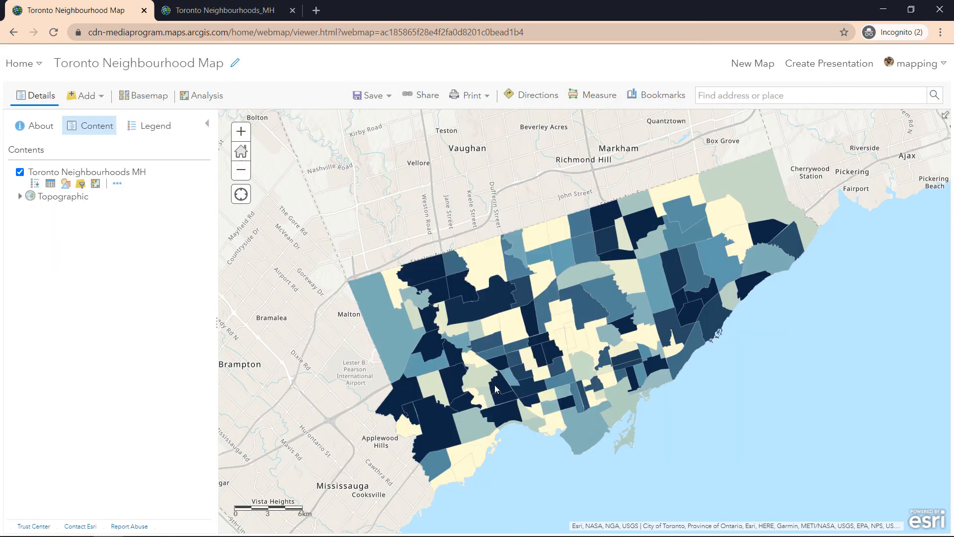
Step: Save the Toronto Neighbourhood Map at the zoomed-in view, then reload to confirm Toronto Neighbourhoods MH still displays
scroll(494, 385, up, 1)
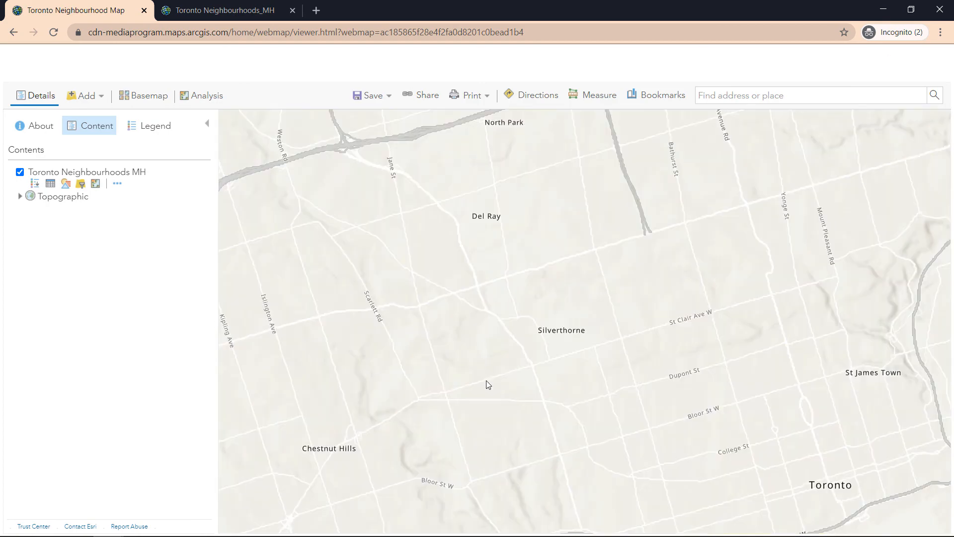
scroll(487, 383, up, 2)
click(374, 101)
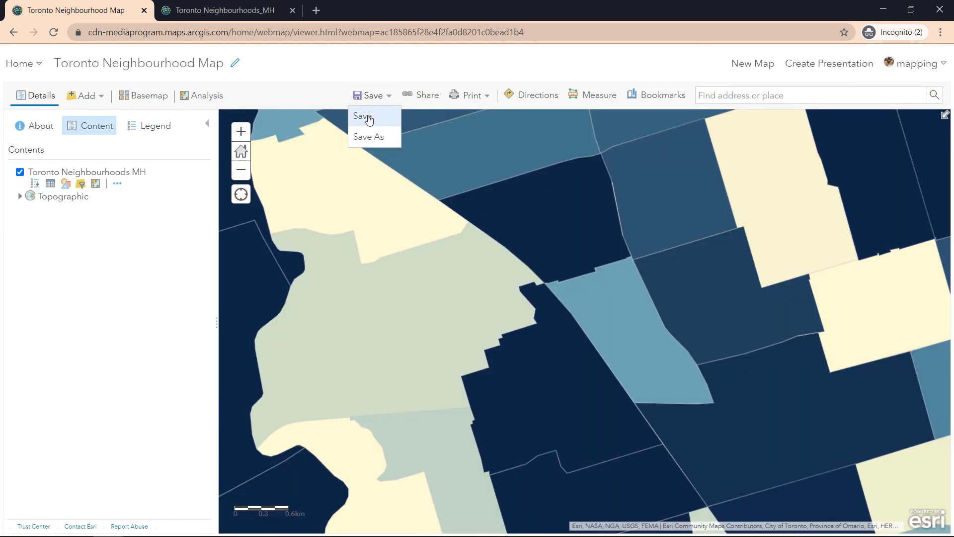
click(367, 117)
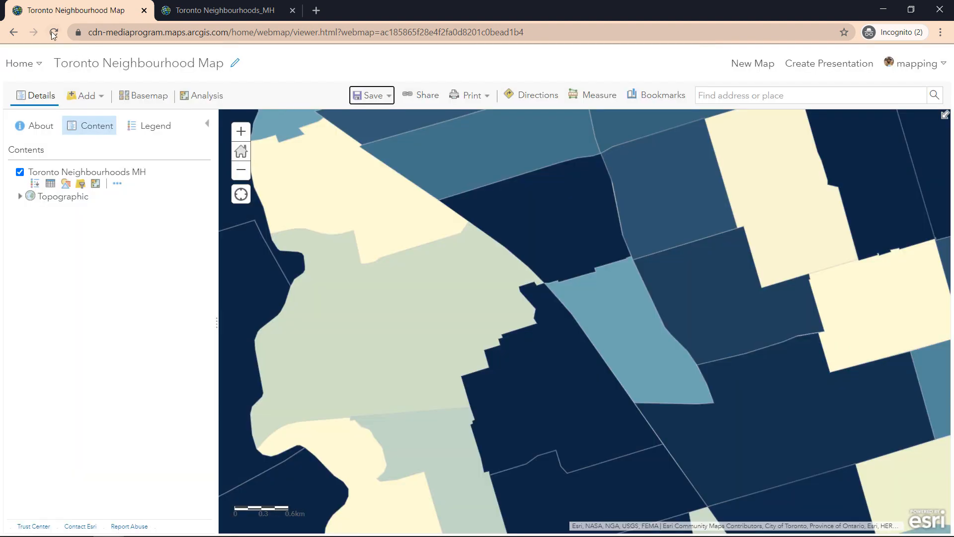
click(55, 33)
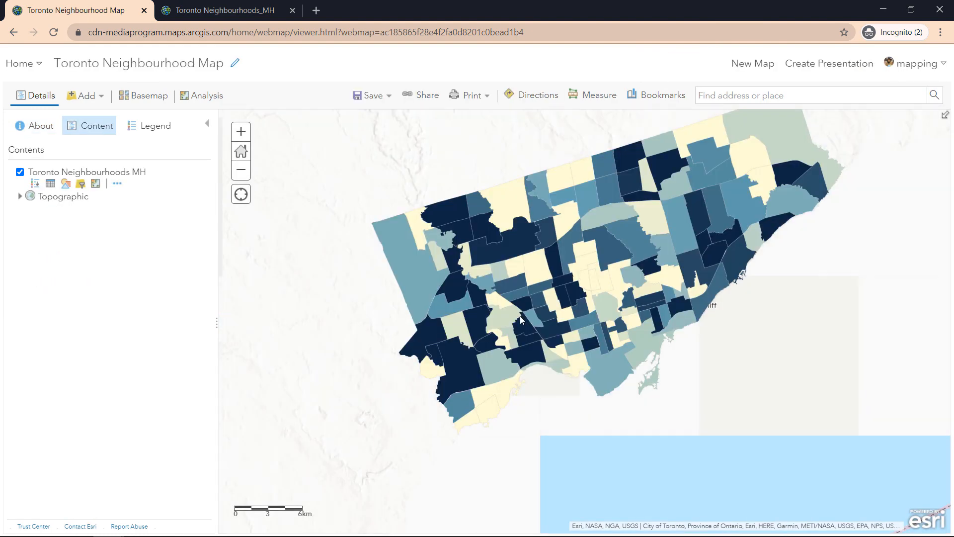
drag(543, 301, 531, 344)
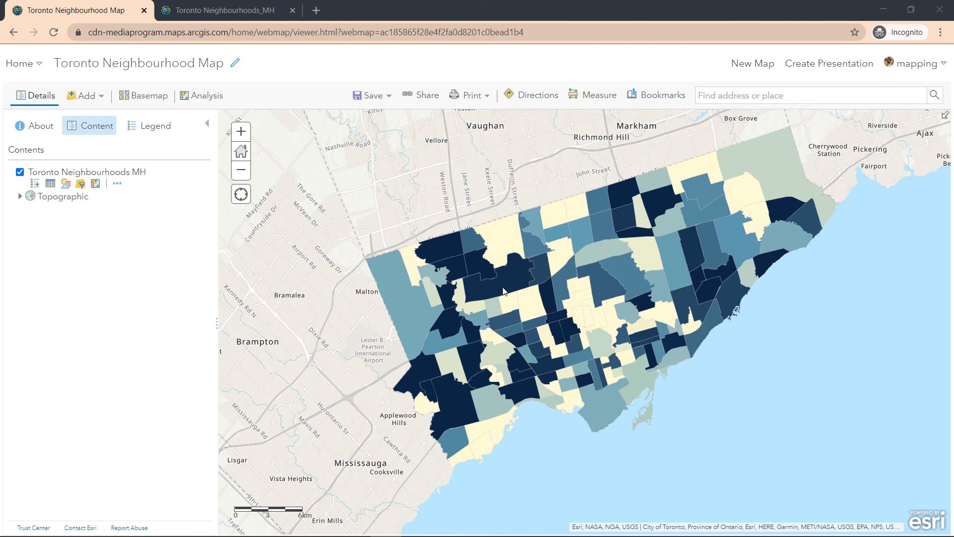
Step: Switch to the Introduction to ArcGIS Online story and scroll the workflow diagram to its publish step
key(alt+Tab)
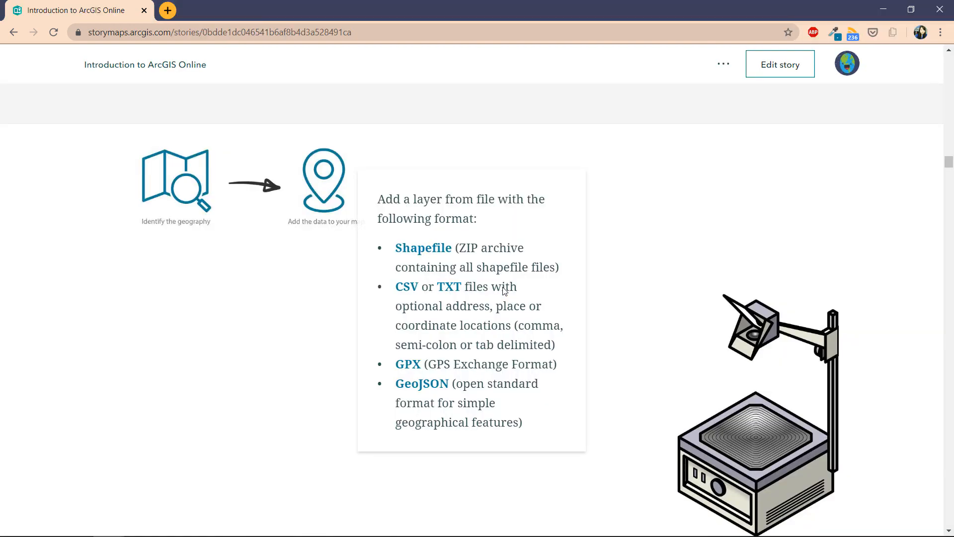
scroll(504, 291, down, 5)
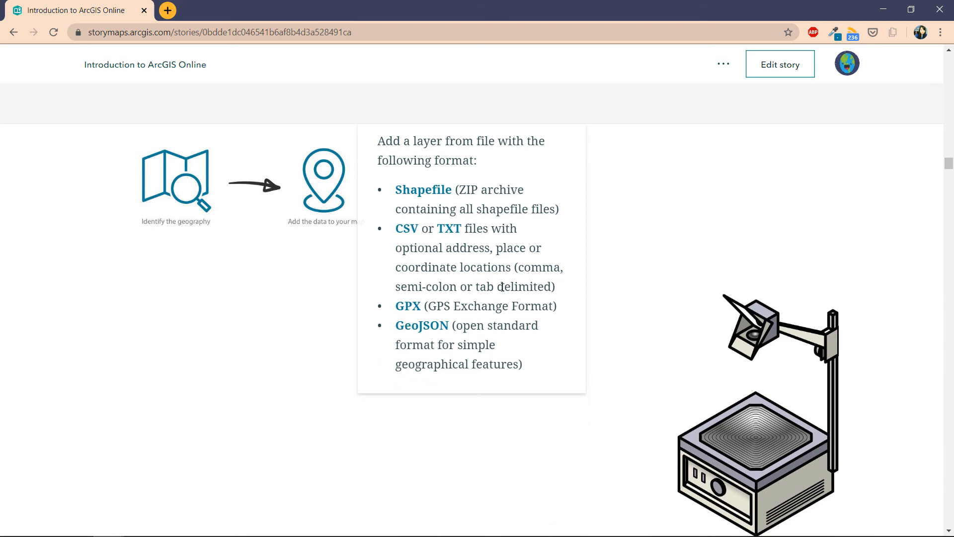
scroll(504, 292, down, 5)
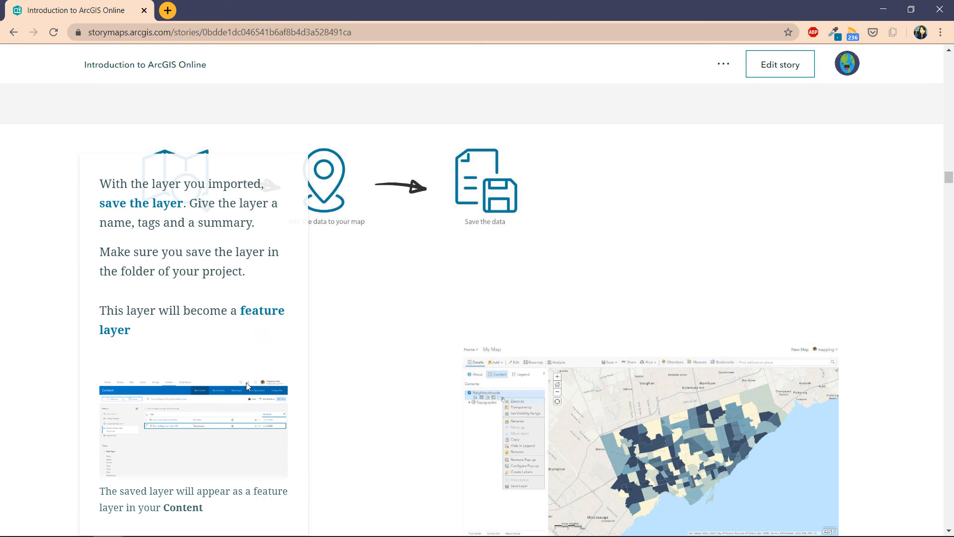
scroll(226, 437, down, 5)
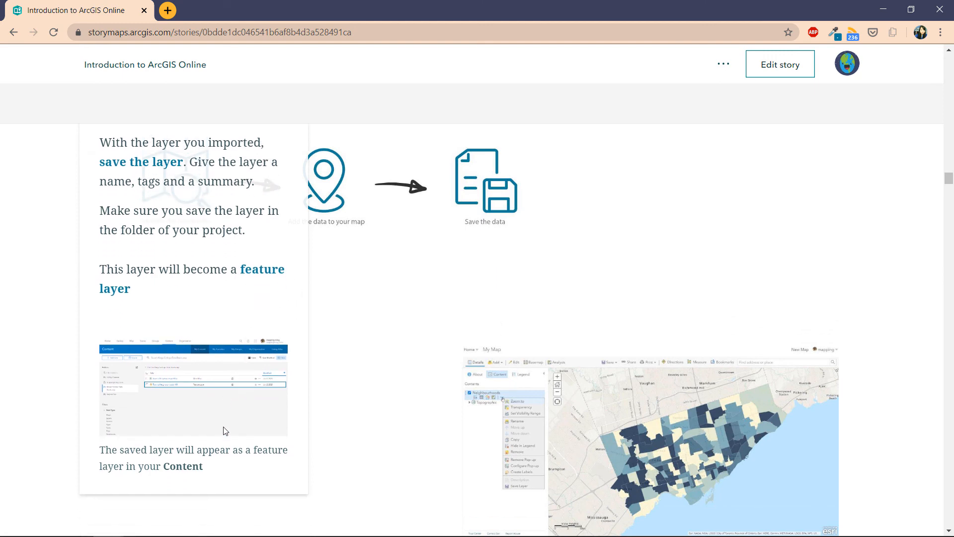
scroll(226, 431, down, 5)
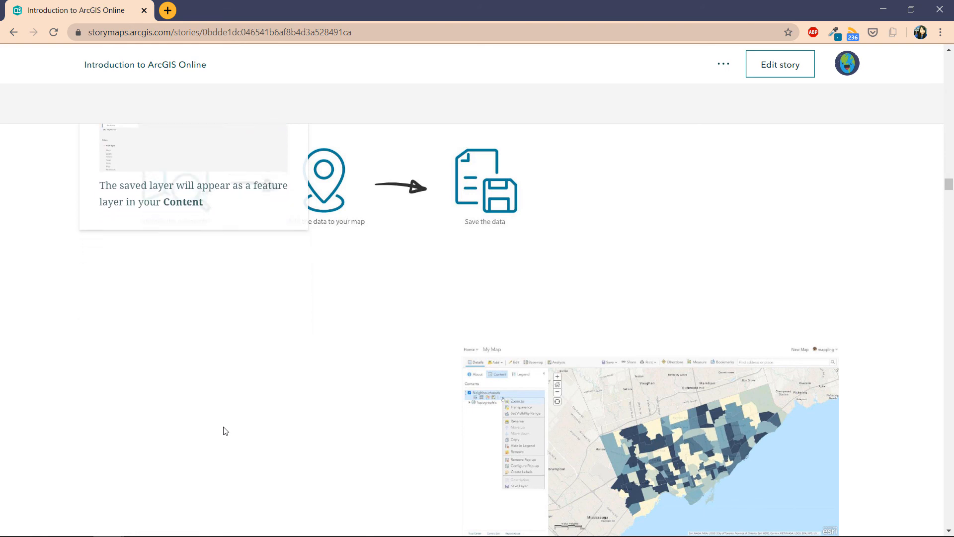
scroll(222, 426, down, 3)
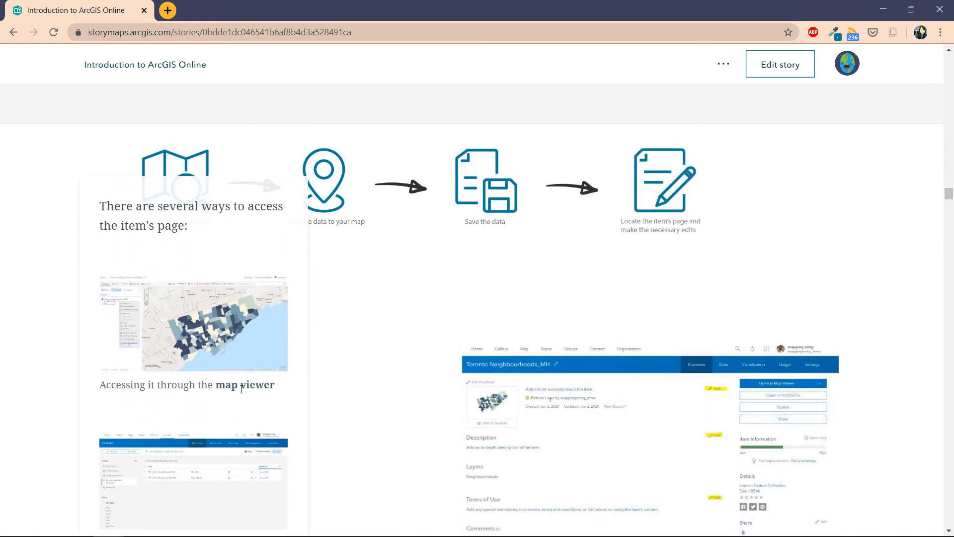
scroll(241, 391, down, 2)
scroll(242, 393, down, 1)
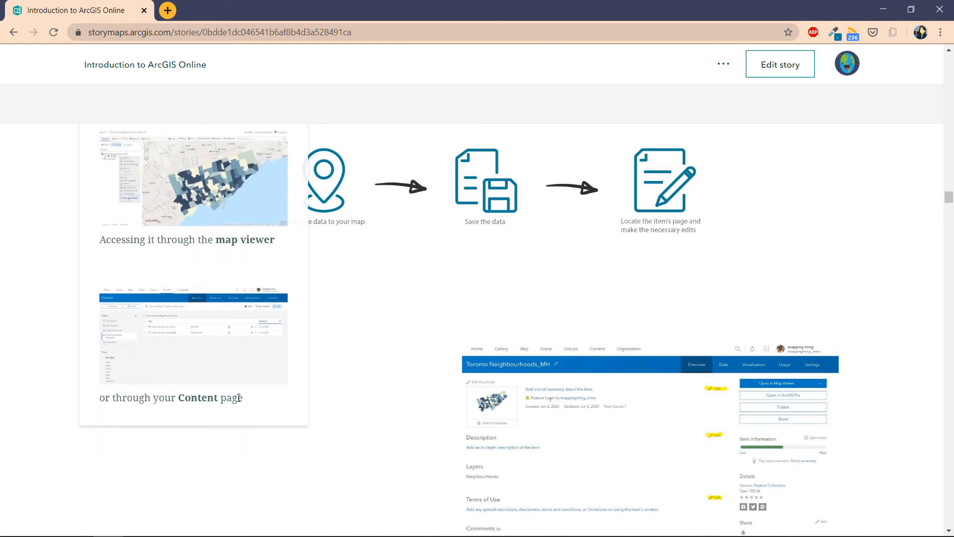
scroll(239, 399, down, 4)
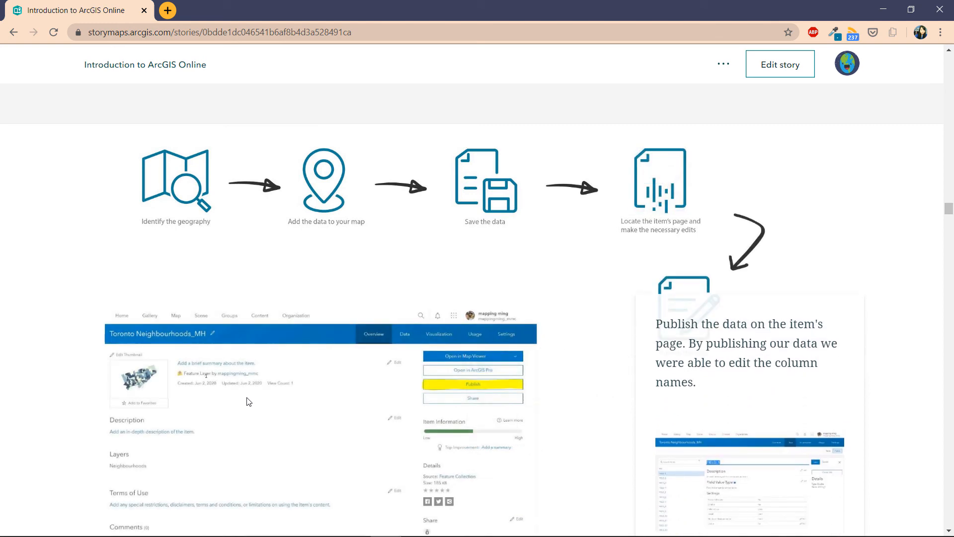
click(439, 393)
Step: Scroll on through the caption cards to the From data to map section
scroll(734, 392, down, 2)
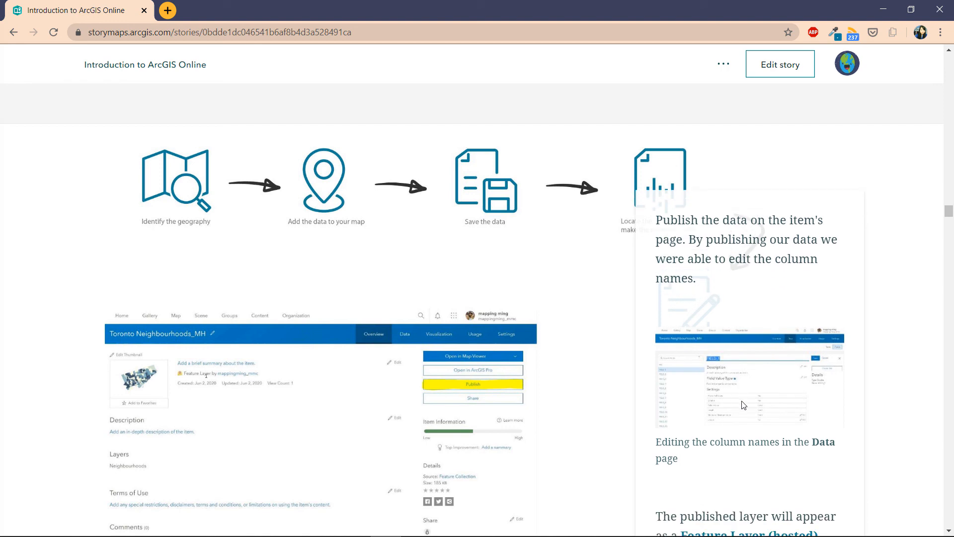
scroll(746, 410, down, 2)
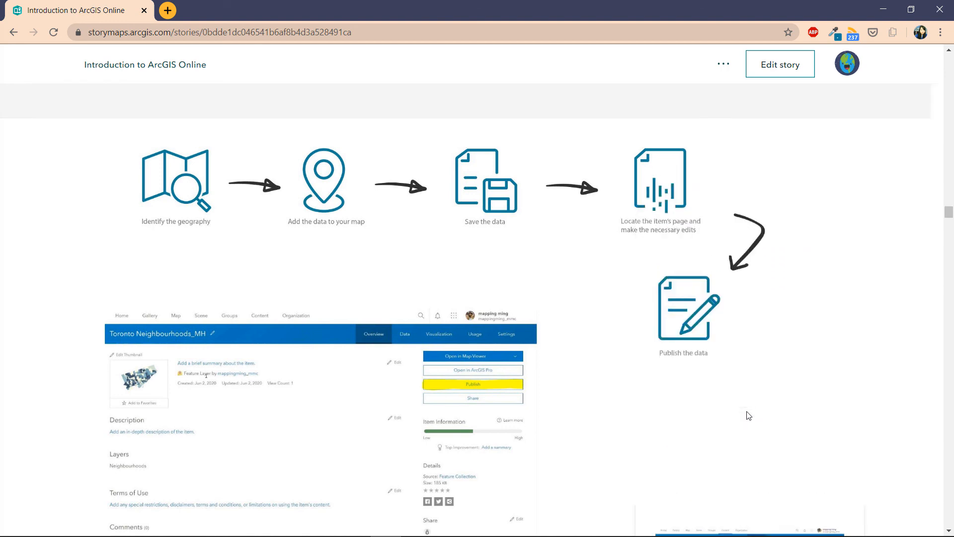
scroll(748, 415, down, 1)
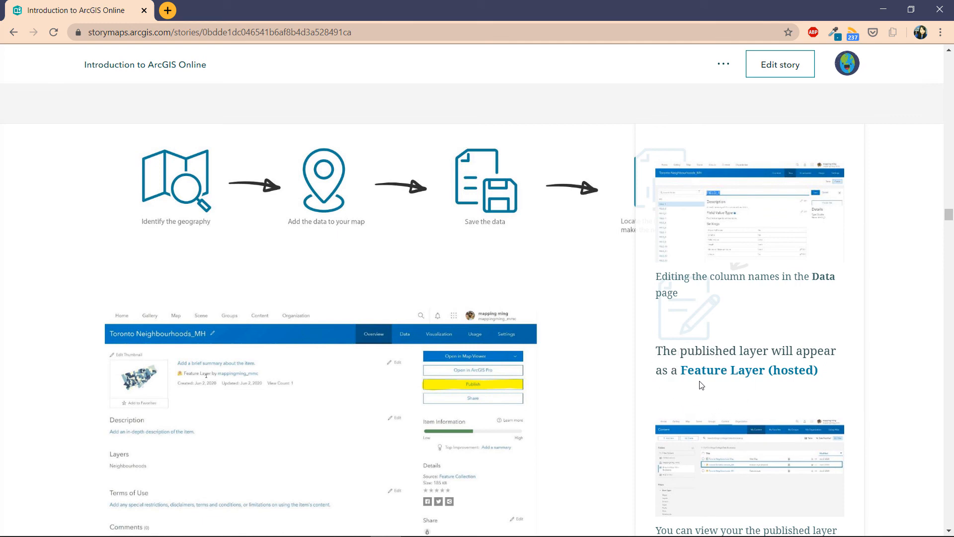
scroll(701, 386, down, 4)
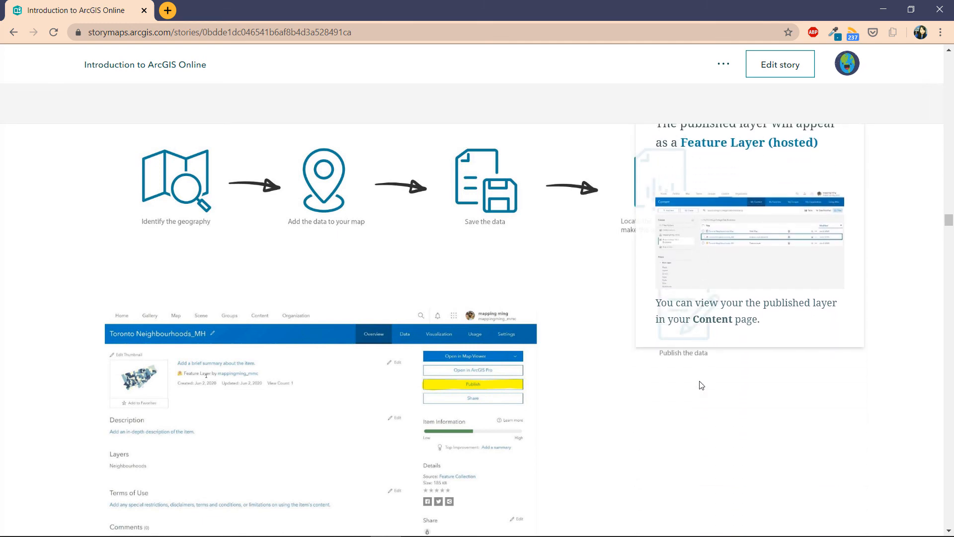
scroll(701, 386, down, 4)
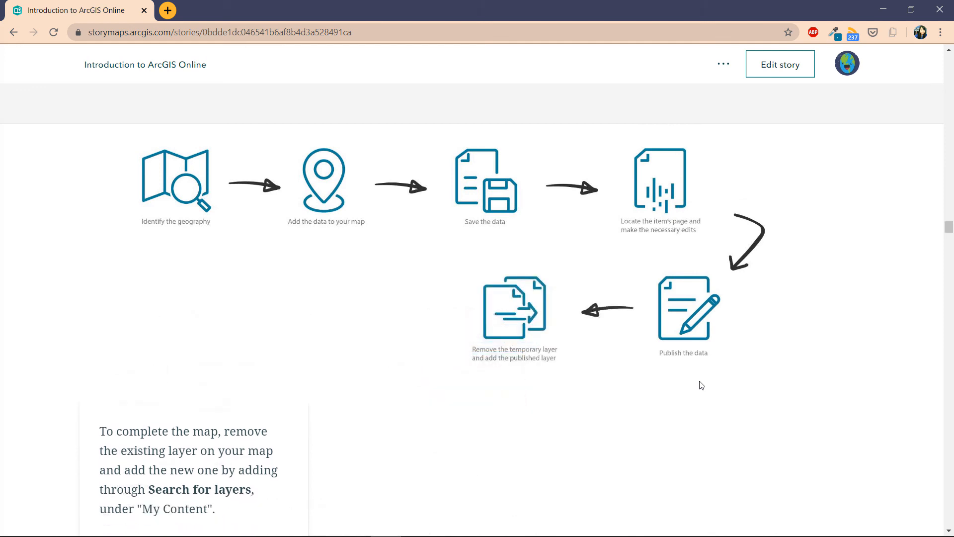
scroll(701, 385, down, 4)
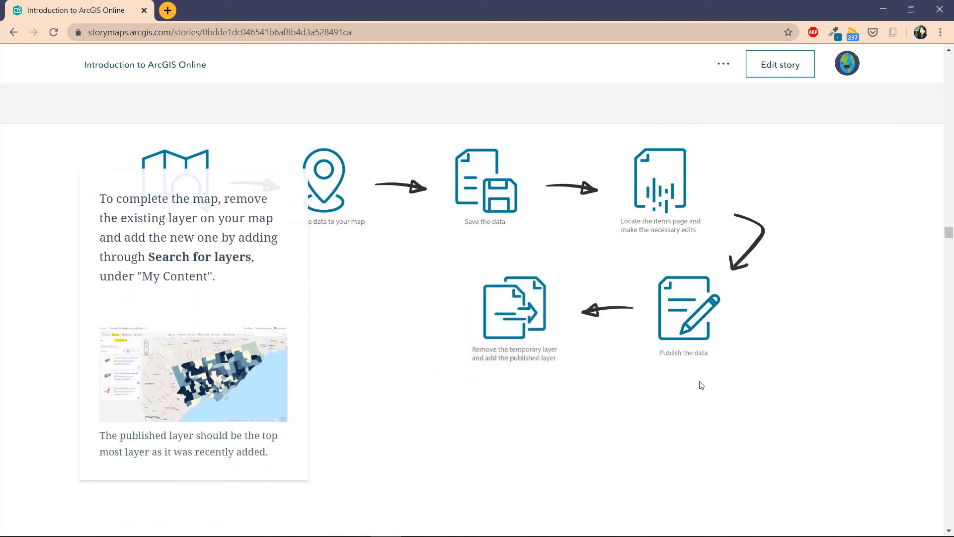
scroll(701, 385, down, 1)
scroll(701, 385, up, 1)
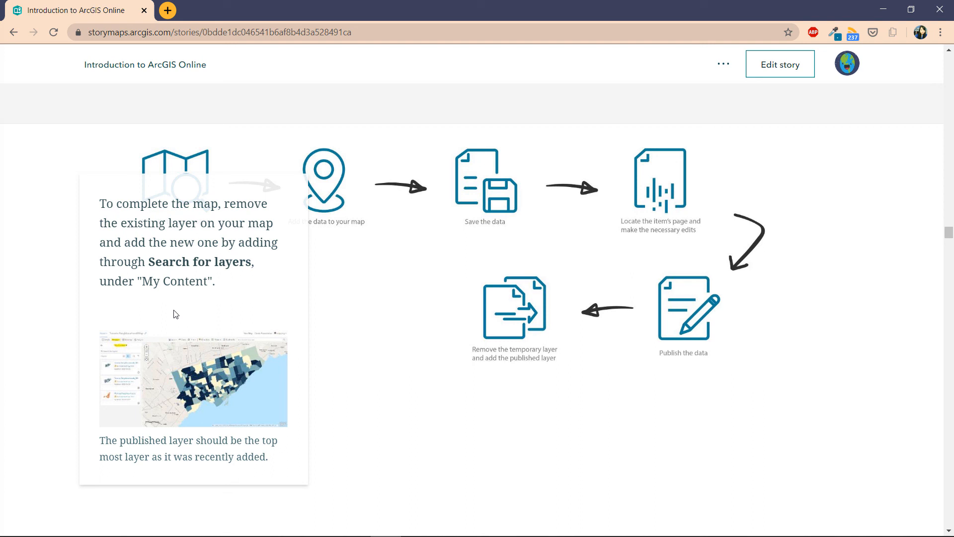
scroll(176, 313, down, 5)
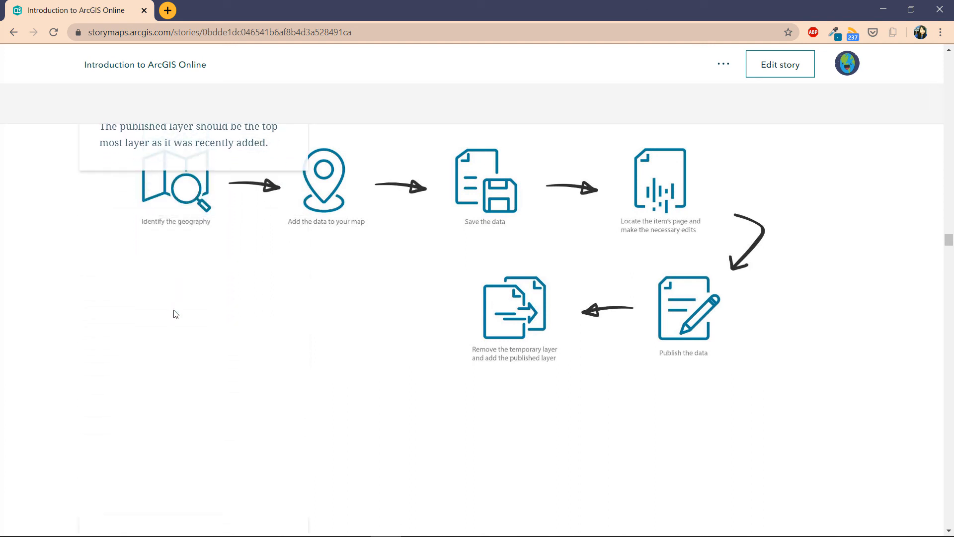
scroll(175, 313, down, 5)
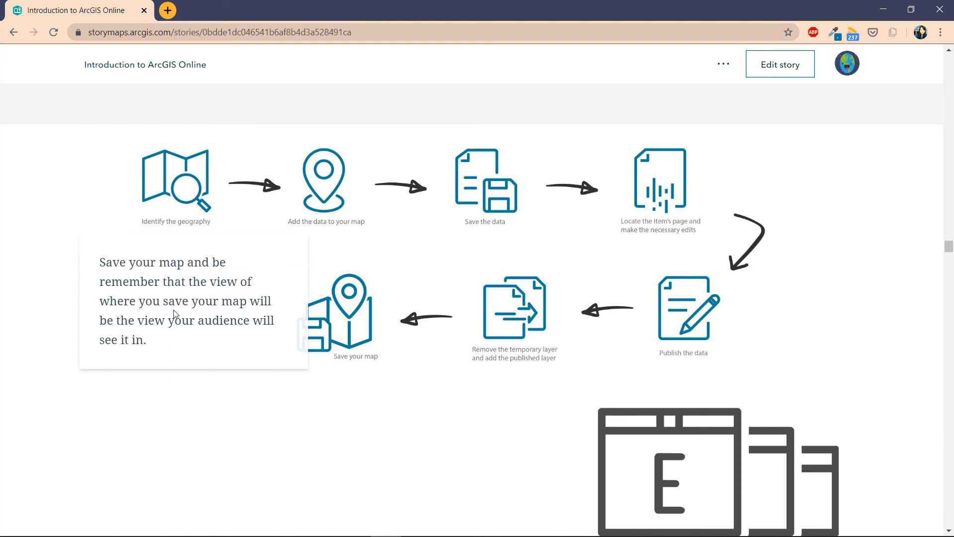
scroll(176, 314, down, 2)
scroll(176, 313, down, 5)
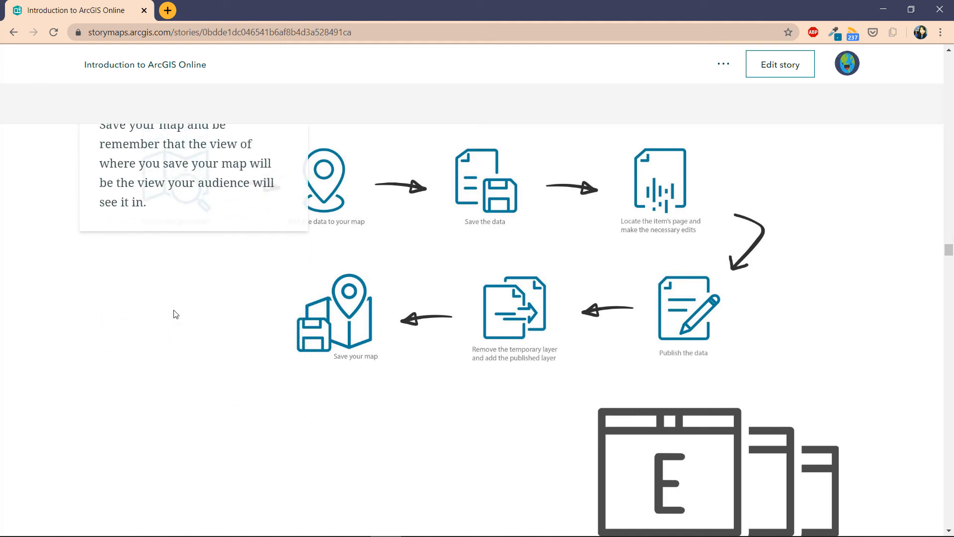